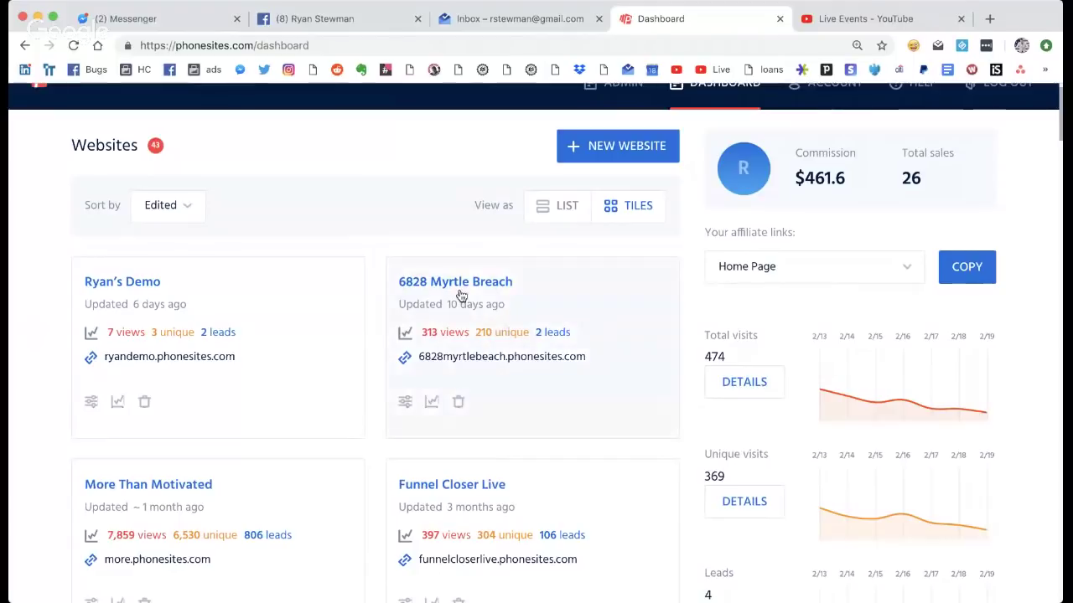
scroll(461, 291, up, 1)
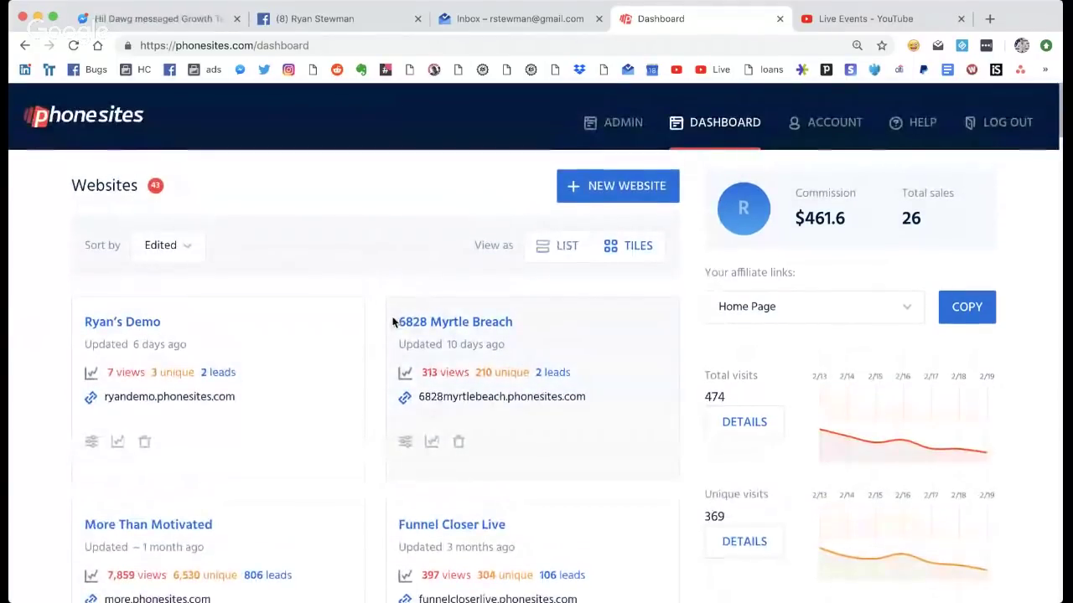
click(459, 321)
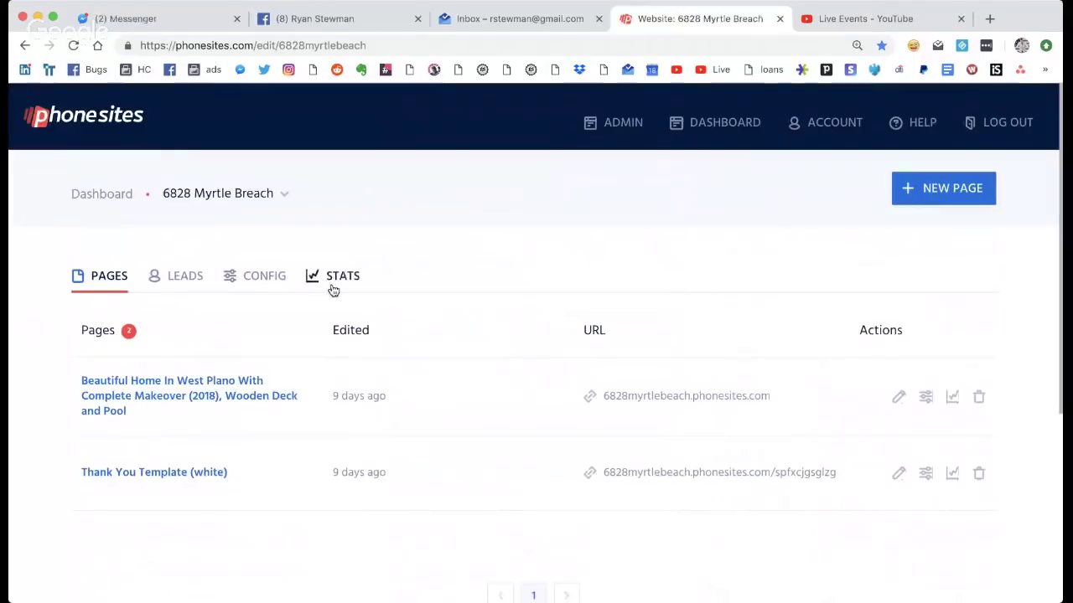
click(163, 381)
scroll(471, 299, down, 10)
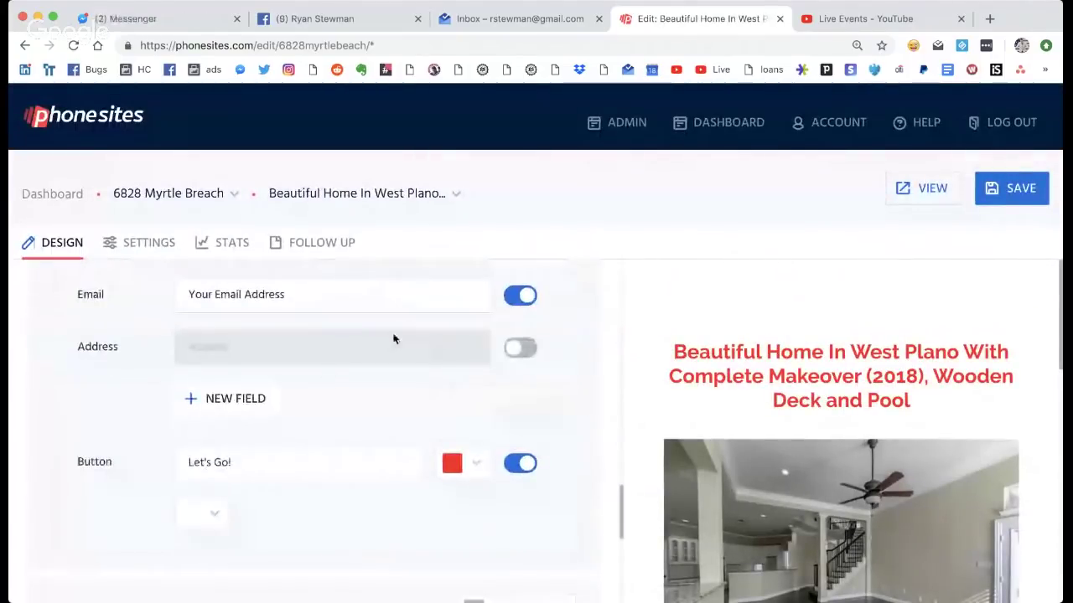
click(320, 246)
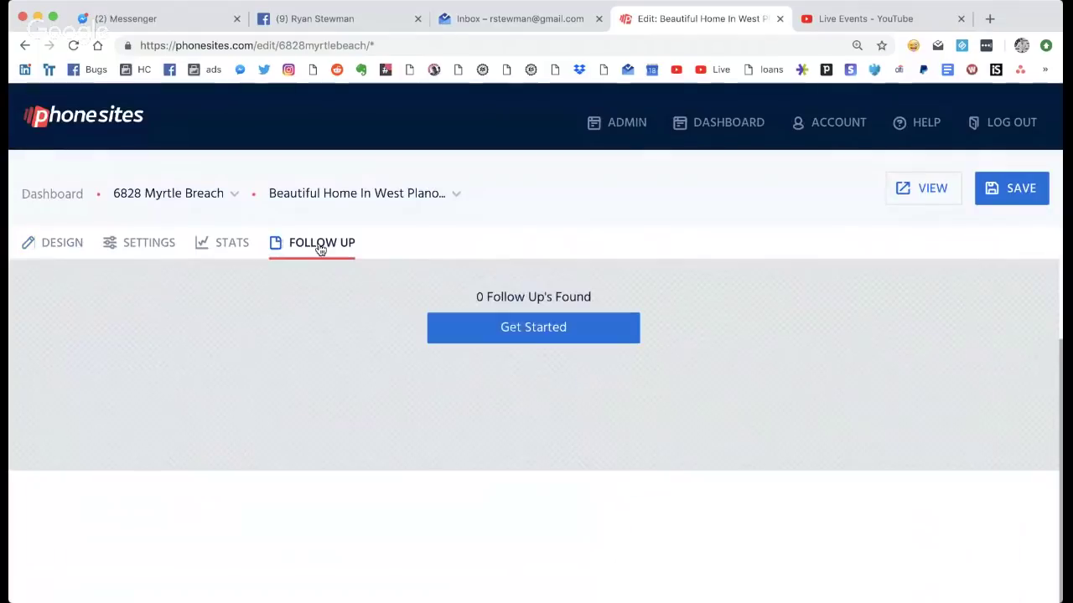
click(518, 330)
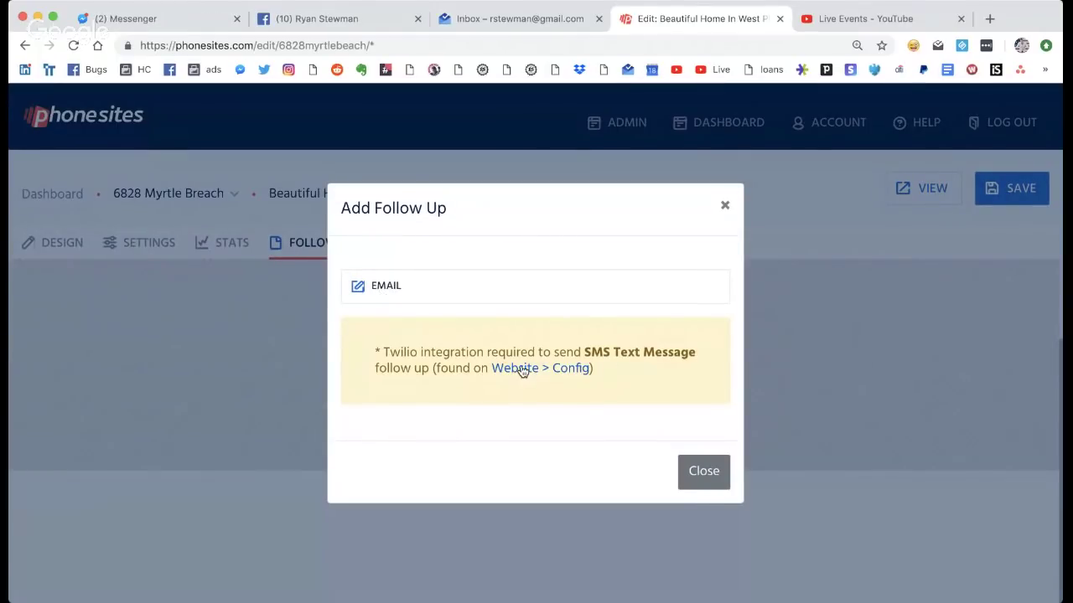
- Examine the Twilio integration fields in the website's configuration on a separate page, and close that page
super+click(515, 369)
click(756, 21)
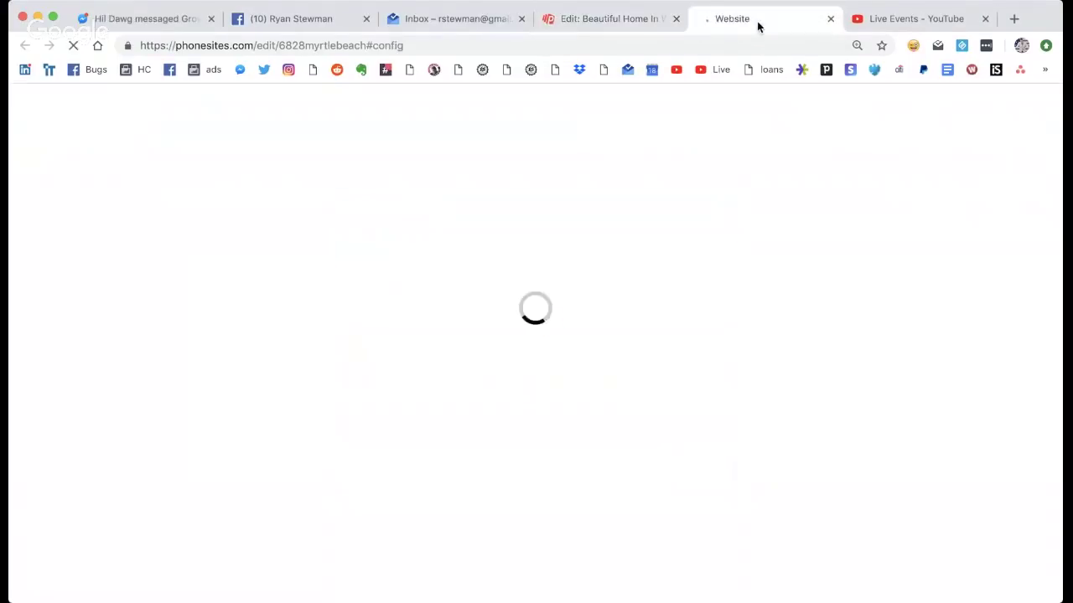
scroll(541, 318, down, 6)
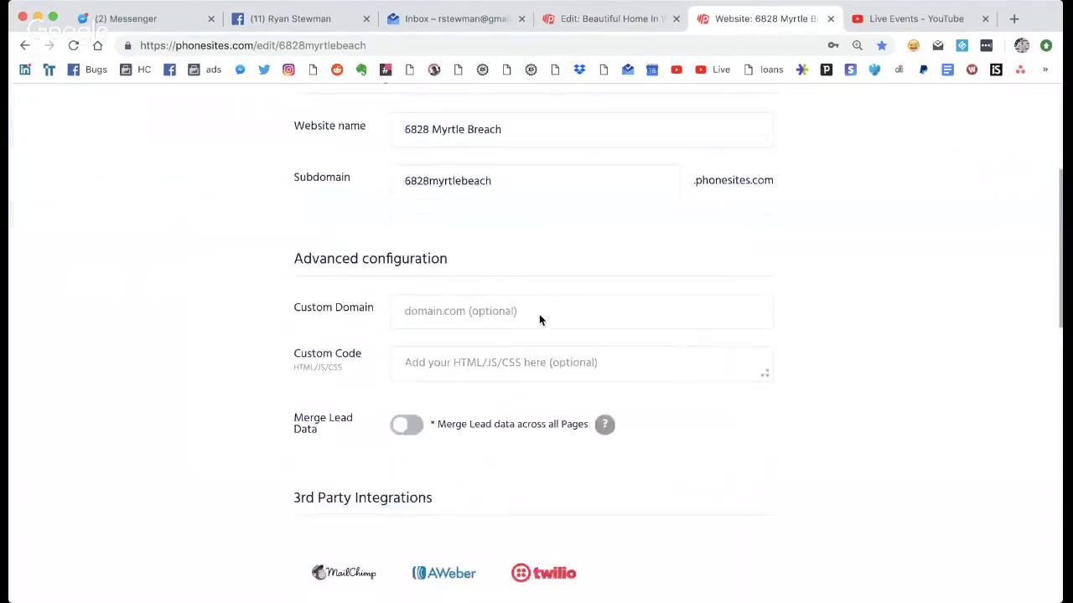
click(558, 311)
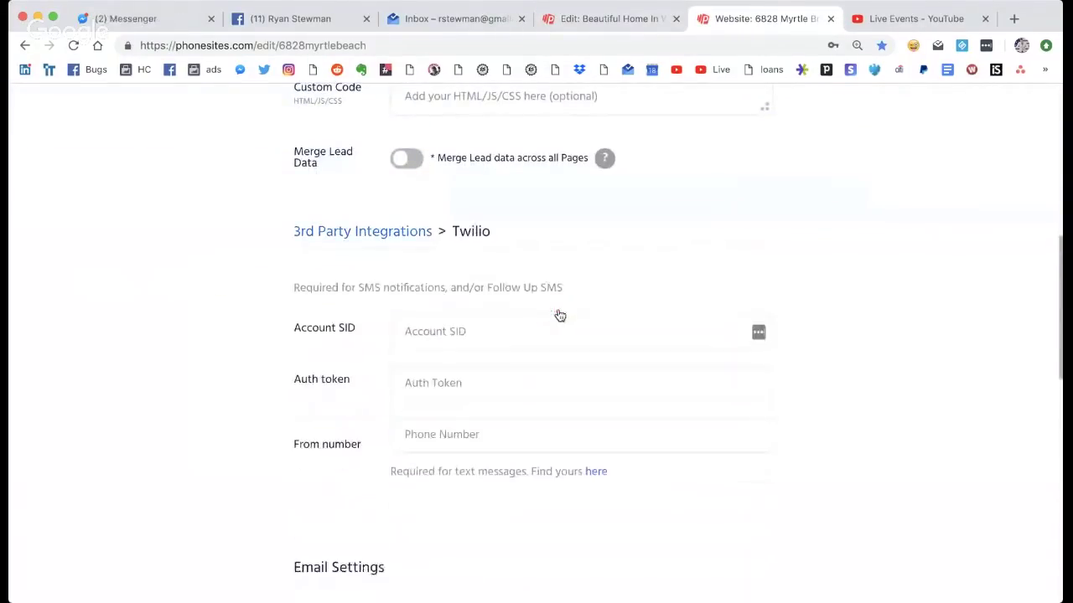
click(459, 391)
click(458, 389)
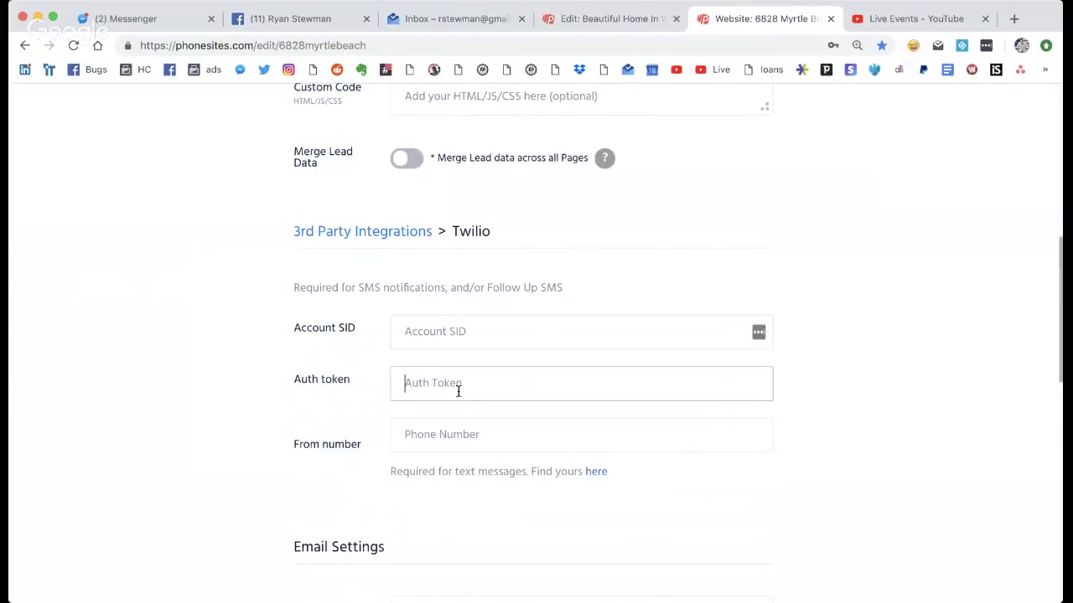
click(452, 440)
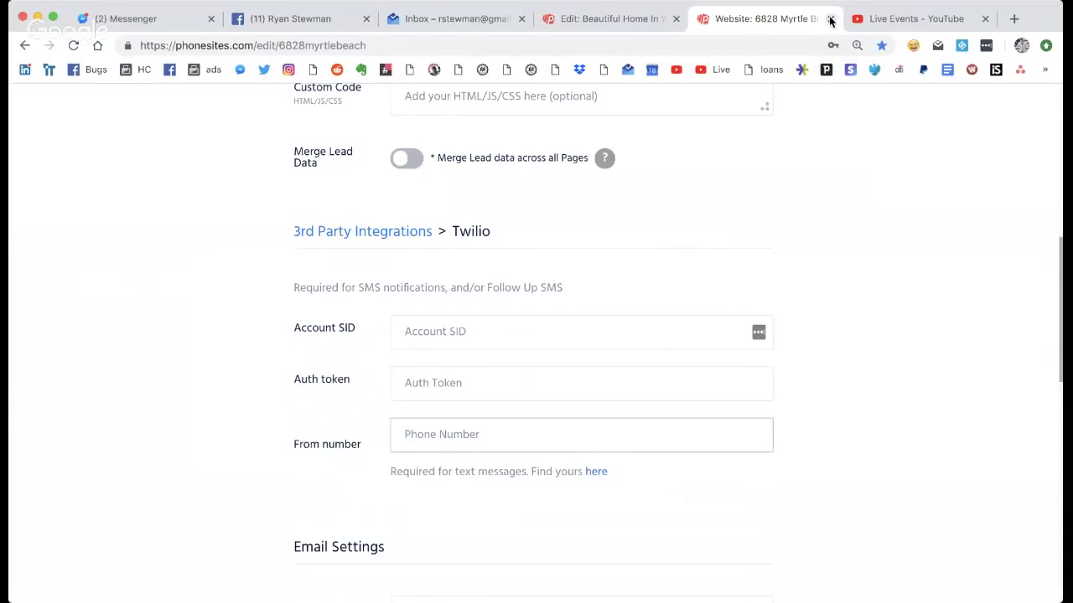
click(829, 19)
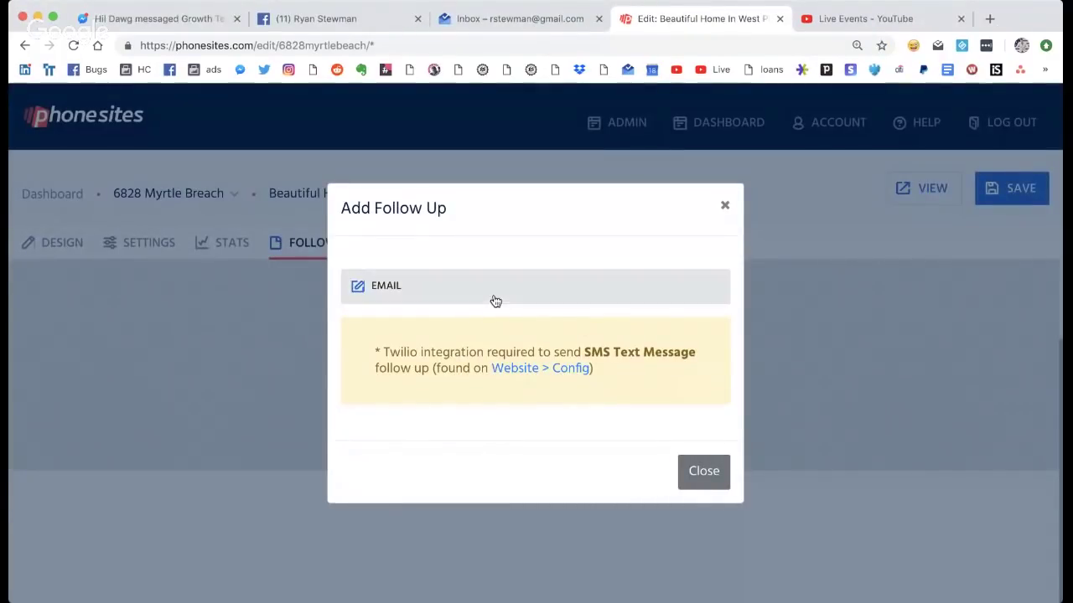
- Add an email follow-up with the subject "You must see this house before it's sold!"
click(496, 298)
triple_click(266, 430)
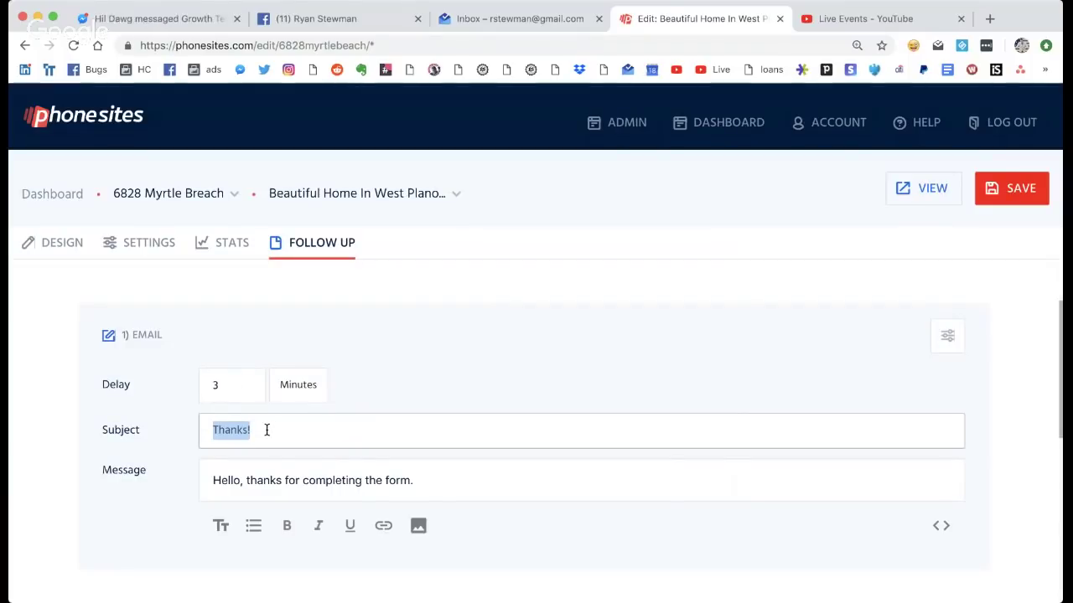
text(You )
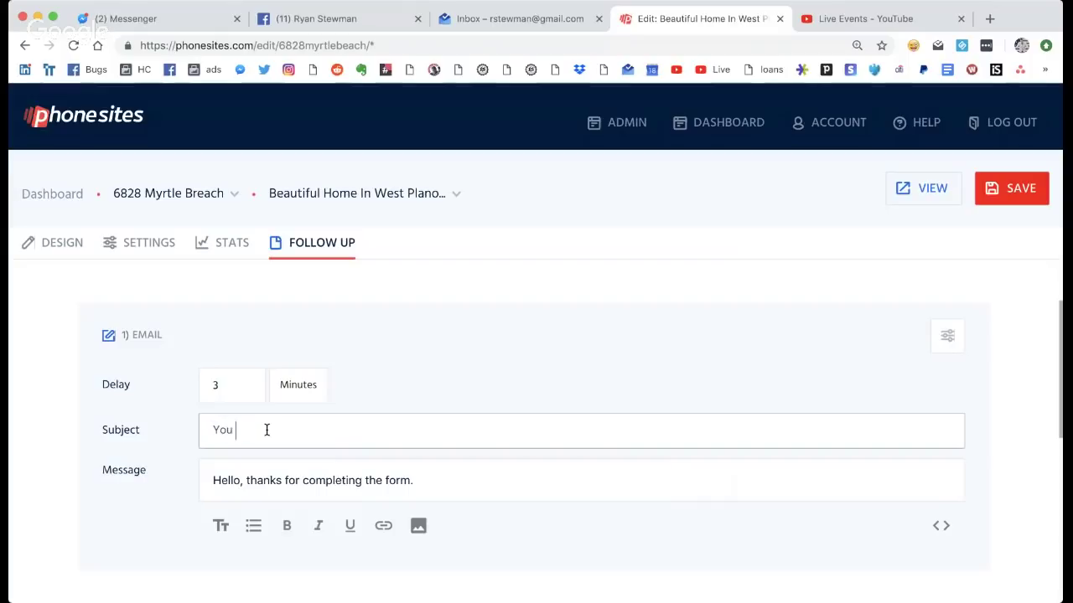
text(must see this house before it's sold!)
- Replace the first email's message with "This home is perfectly located in far West Plano on one of the nicest golf courses in Collin County"
triple_click(288, 478)
key(BackSpace)
text(This)
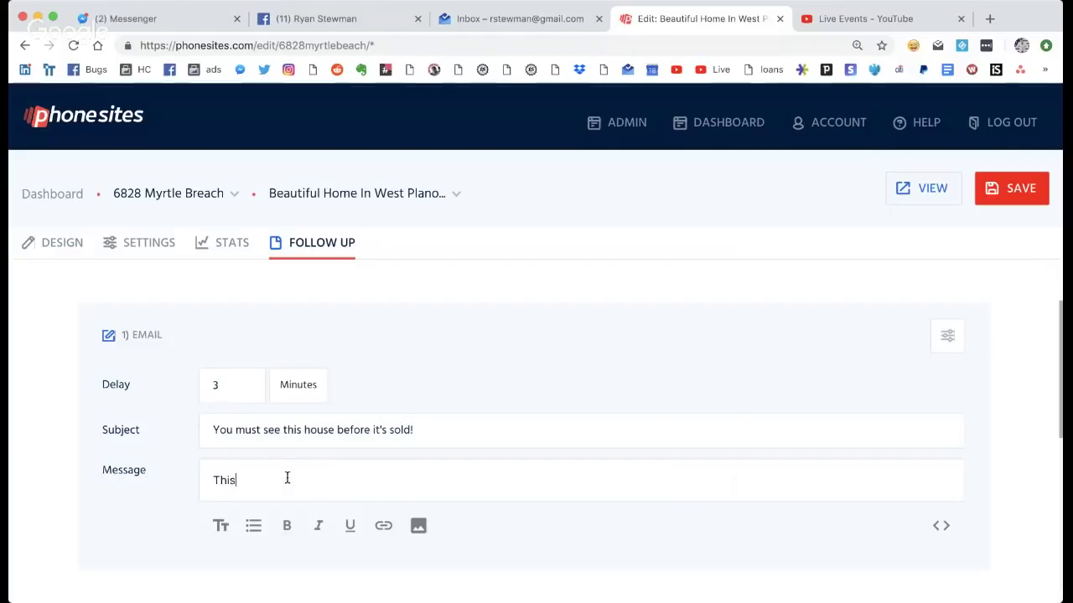
text( home is perfectly located in far West Plano on one of the nicest golf coures in)
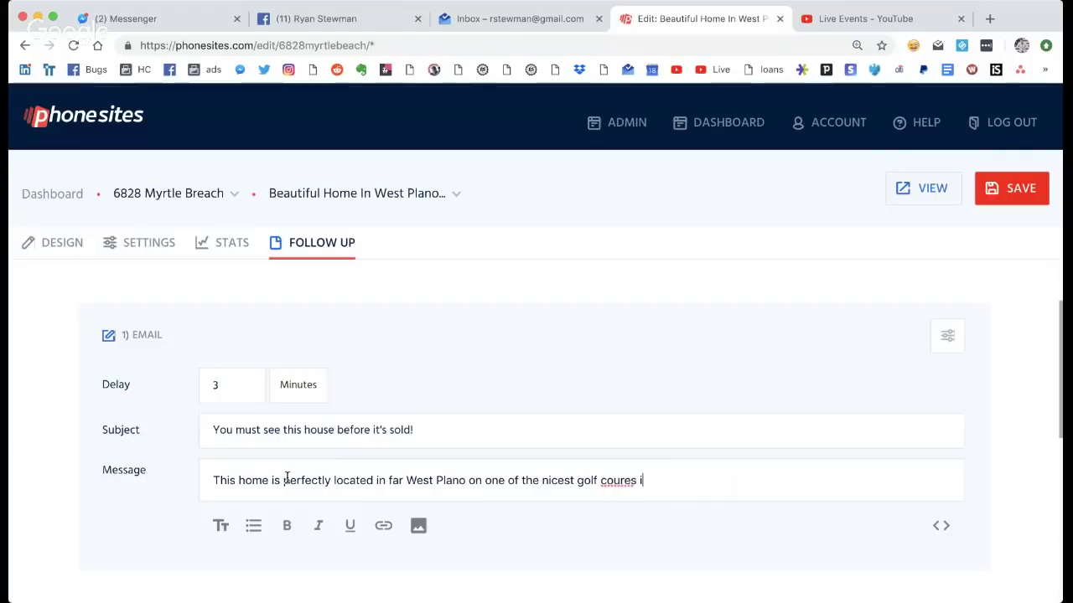
key(BackSpace)
key(BackSpace)
text(rses in Collin County)
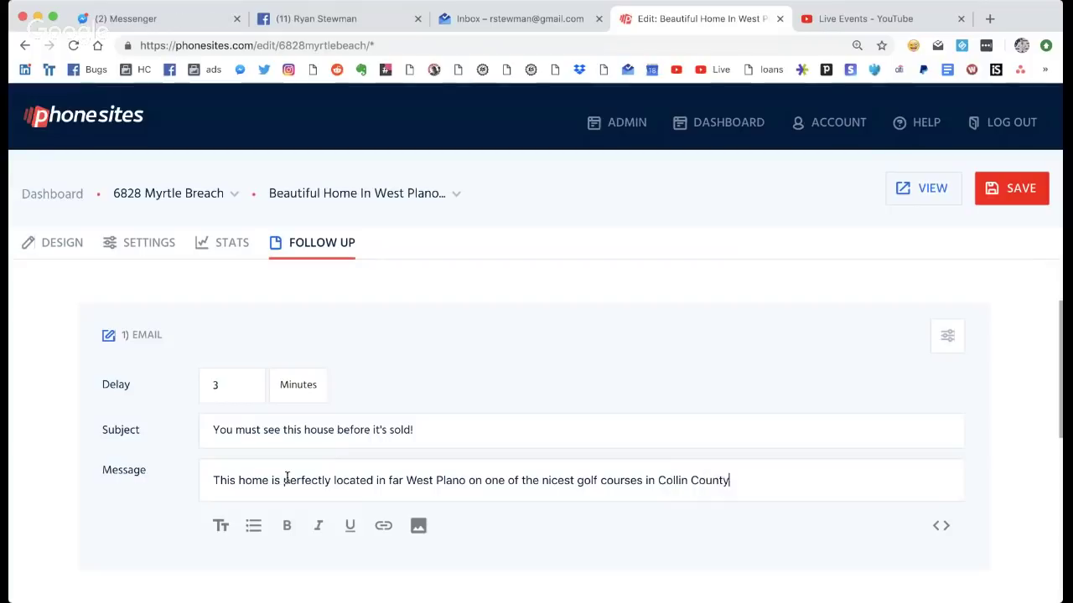
- Continue the first email's message with "Surrounded by nature reserves and local parks, you can't ask for a better neighborhood to raise kids in."
text(. Surrounded by nature reserves and )
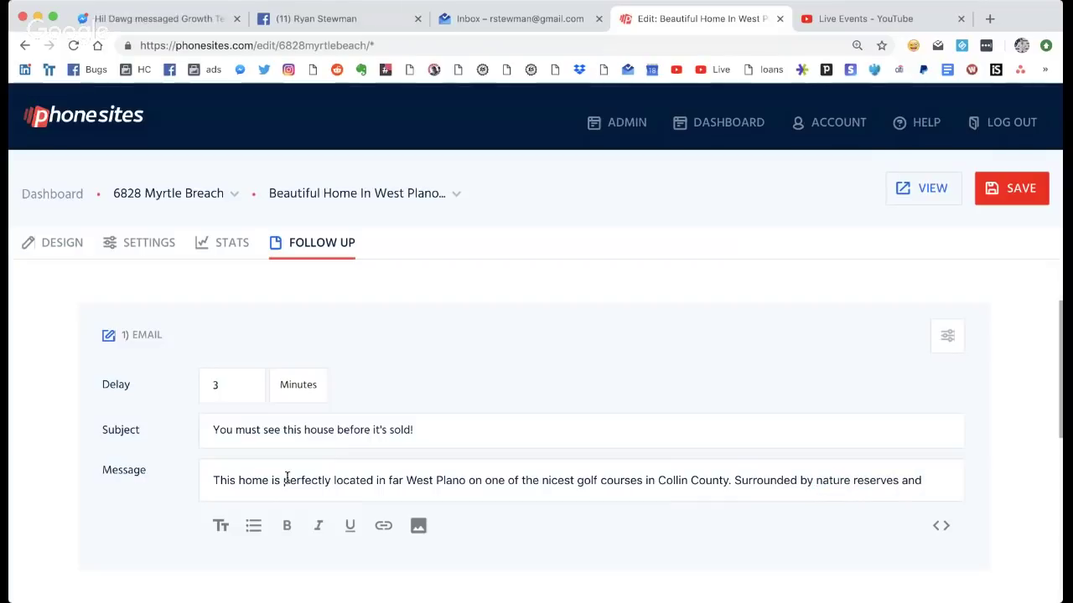
text(local pa)
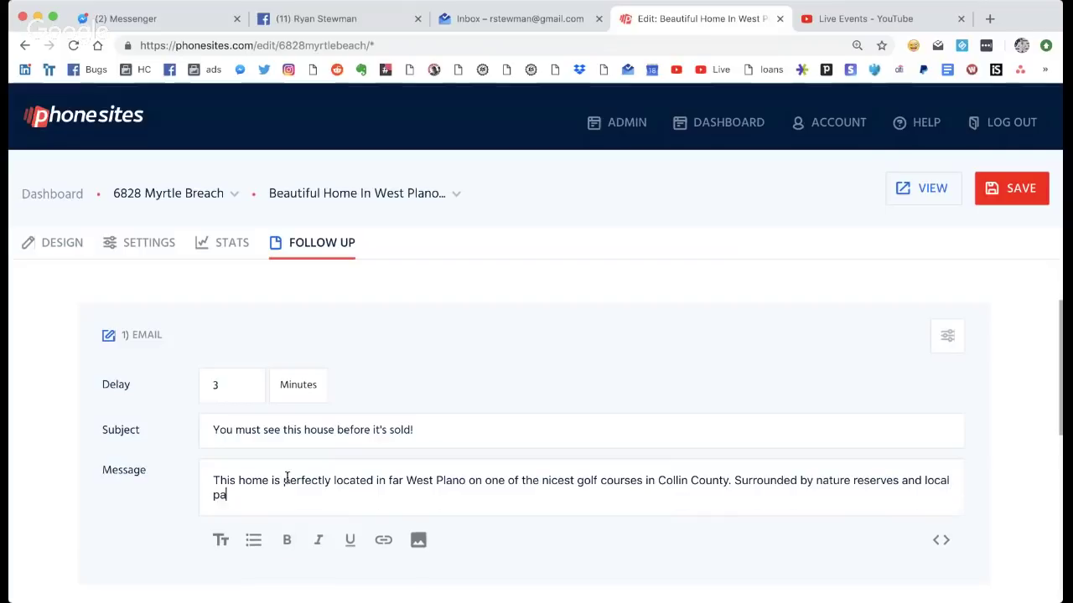
text(rks, you can't ask for a better neighbor)
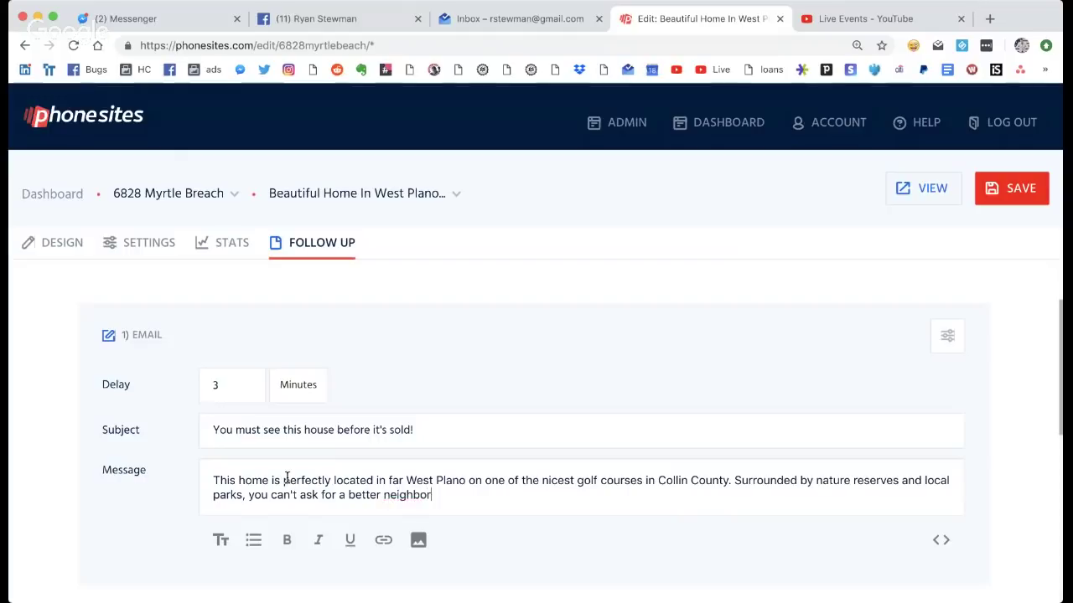
text(hood to raise kids in.)
key(Return)
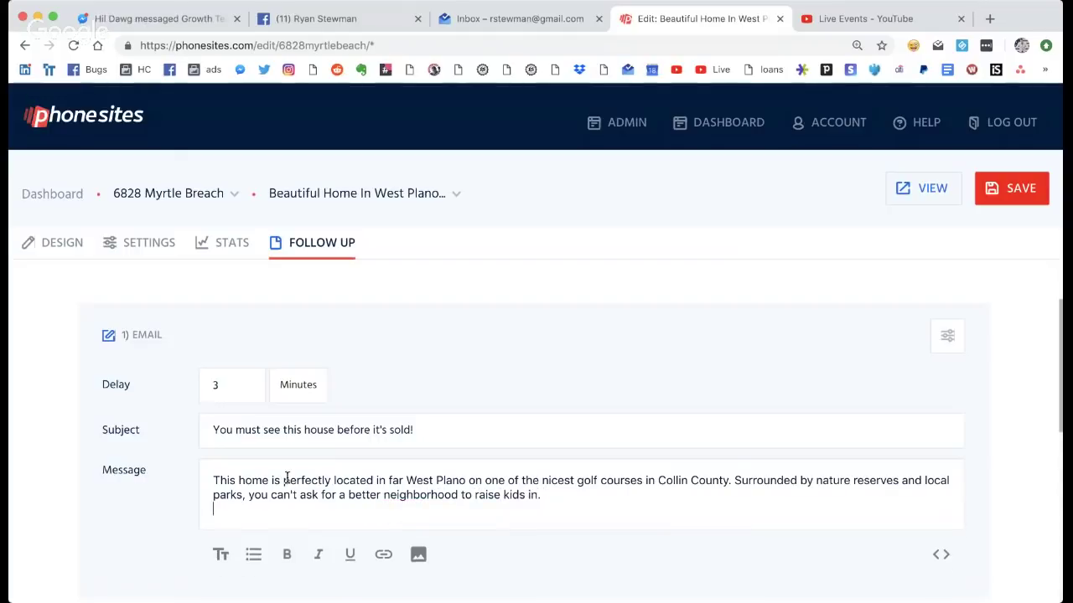
- Add the closing question "When would you like for me to show you the home?" as a separate paragraph, followed by blank lines
text(Whe w woul dy)
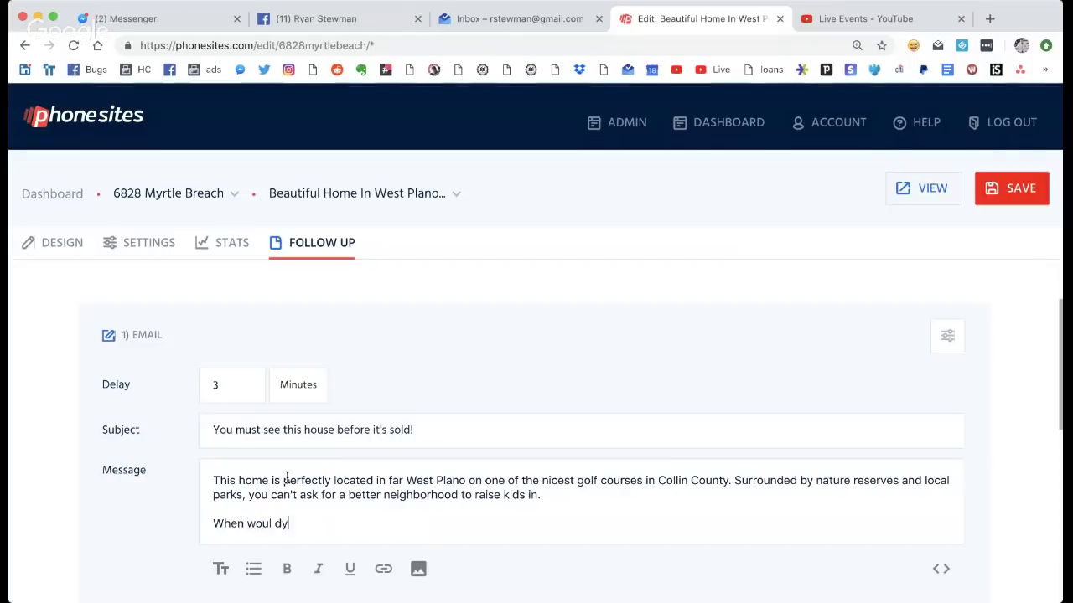
key(BackSpace)
text(d you like for me to show you the home?)
key(Return)
key(Return)
key(Return)
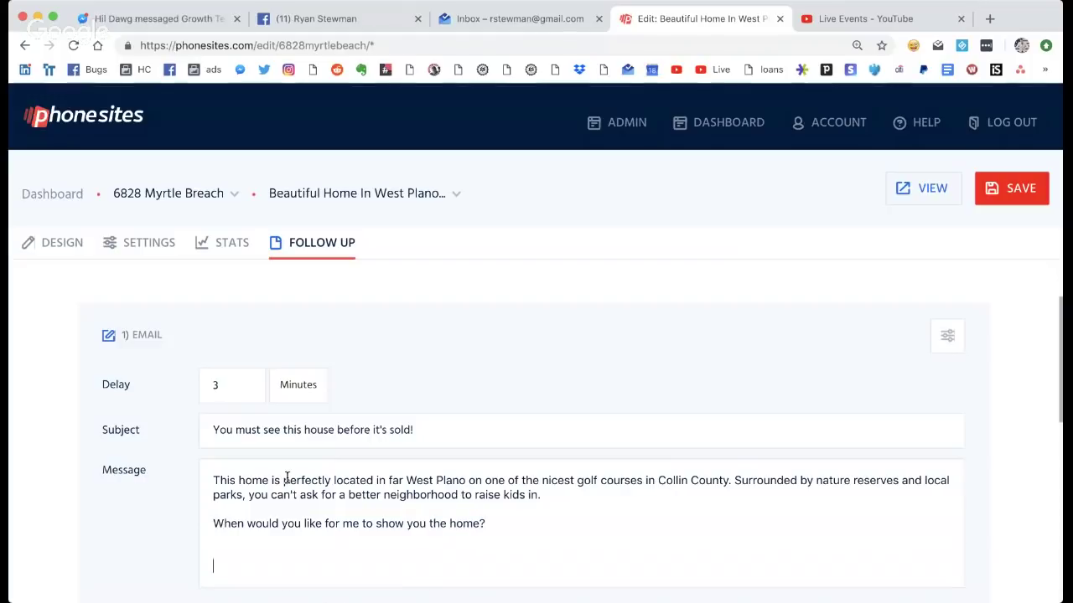
- Sign the message with the sender's full name and "Wolfeman Assets", making the name bold and italic
text(-Ryan Stewman)
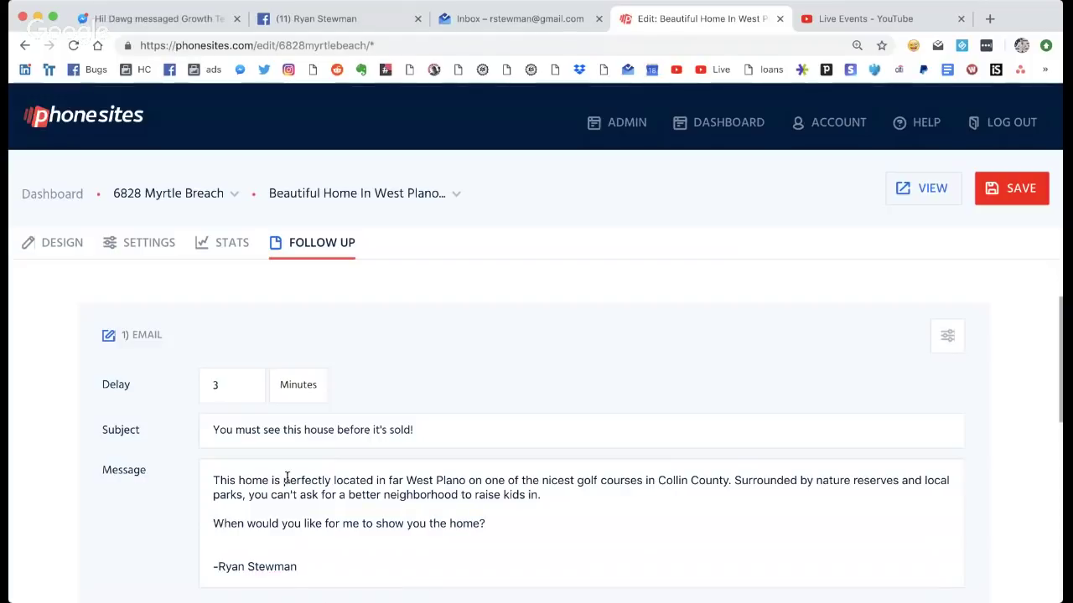
key(Return)
text(Wolfeman Assets)
scroll(287, 477, down, 2)
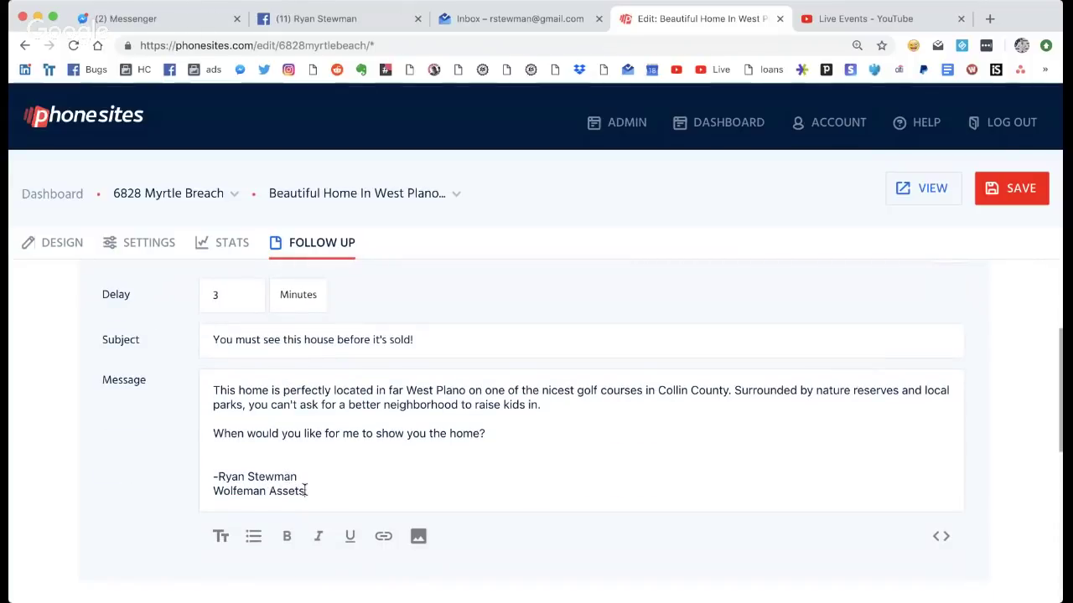
drag(303, 477, 218, 477)
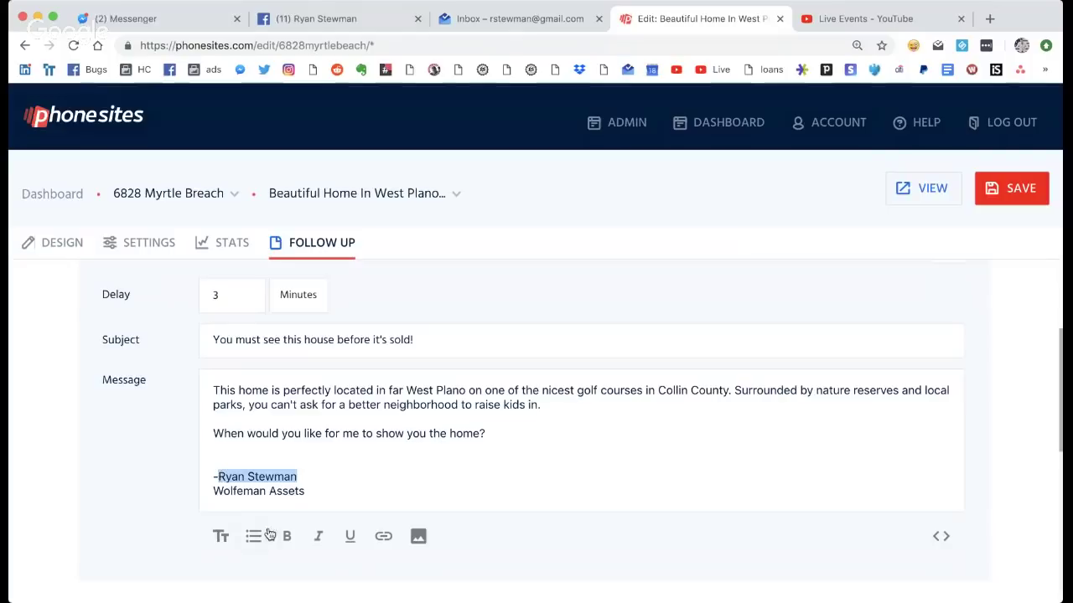
click(287, 538)
click(318, 538)
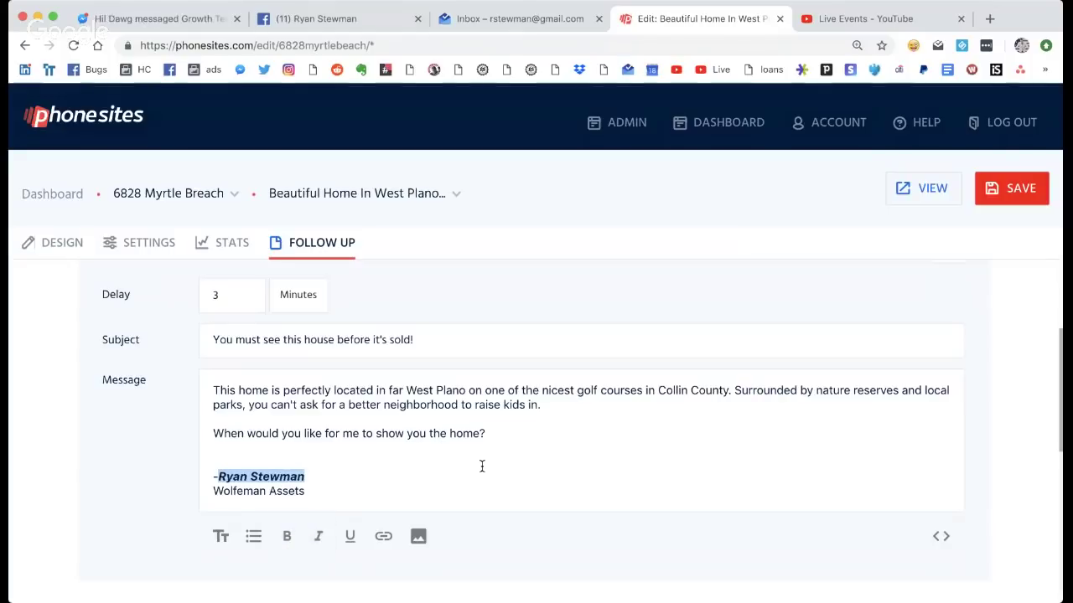
- Save the page with its first follow-up email
scroll(482, 466, up, 1)
scroll(482, 466, down, 3)
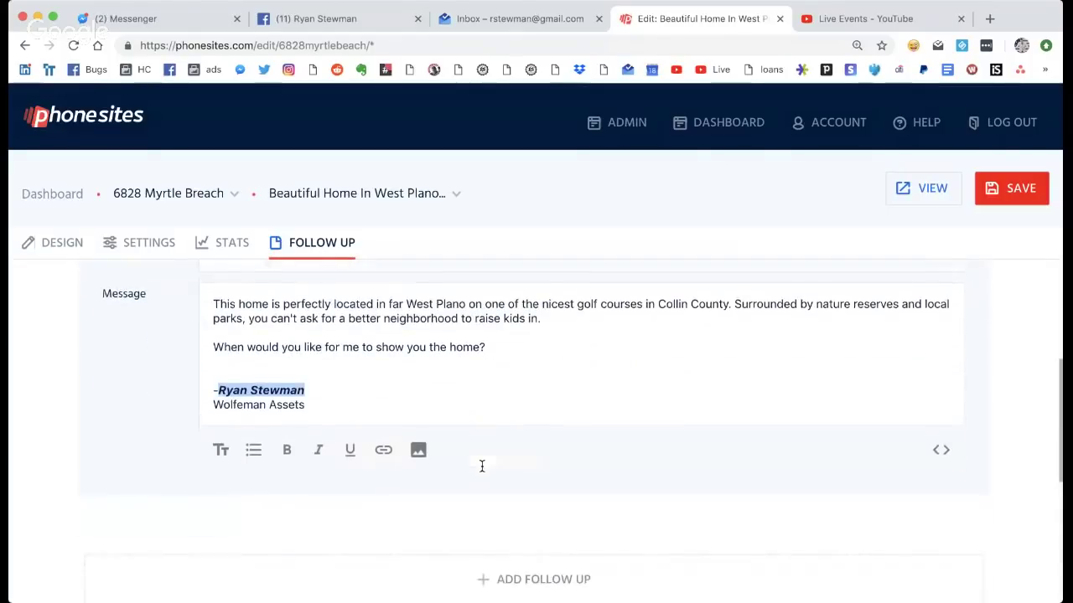
click(1008, 194)
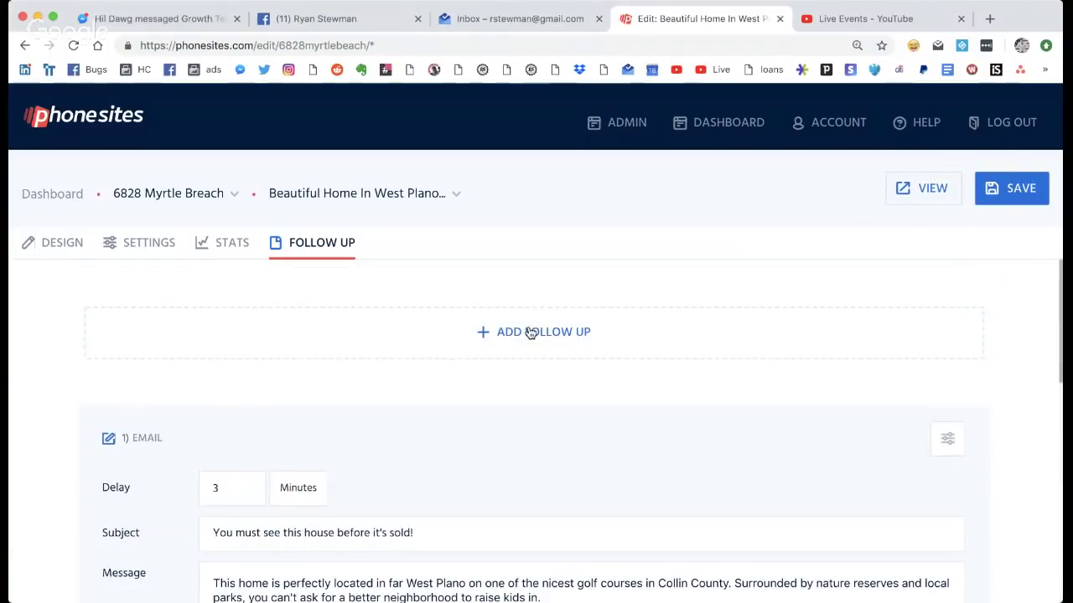
- Add a second email follow-up and set its delay to 4 days
click(530, 332)
click(422, 295)
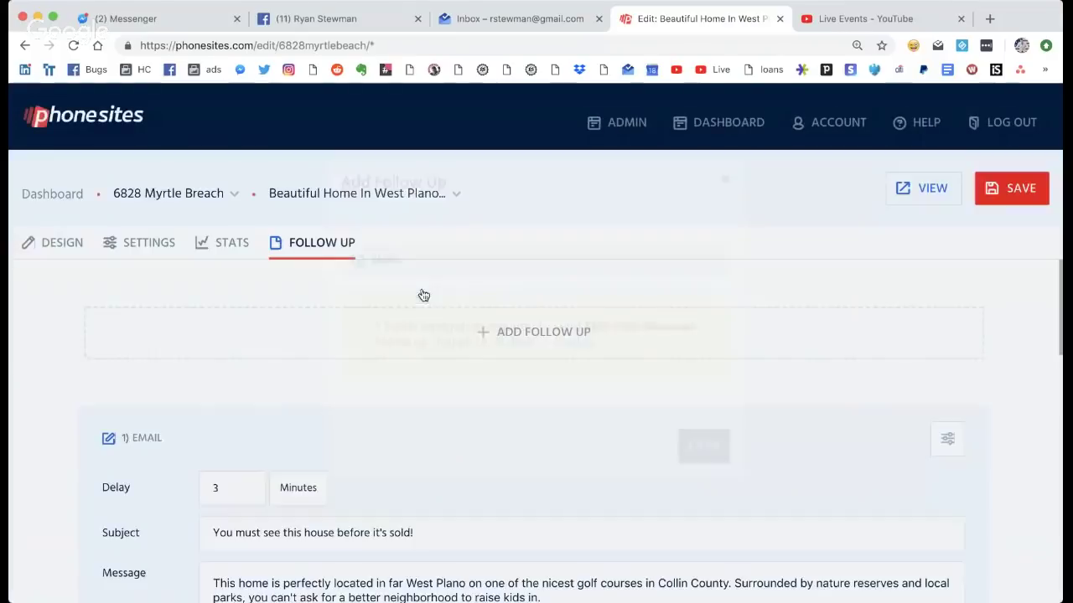
scroll(421, 289, down, 7)
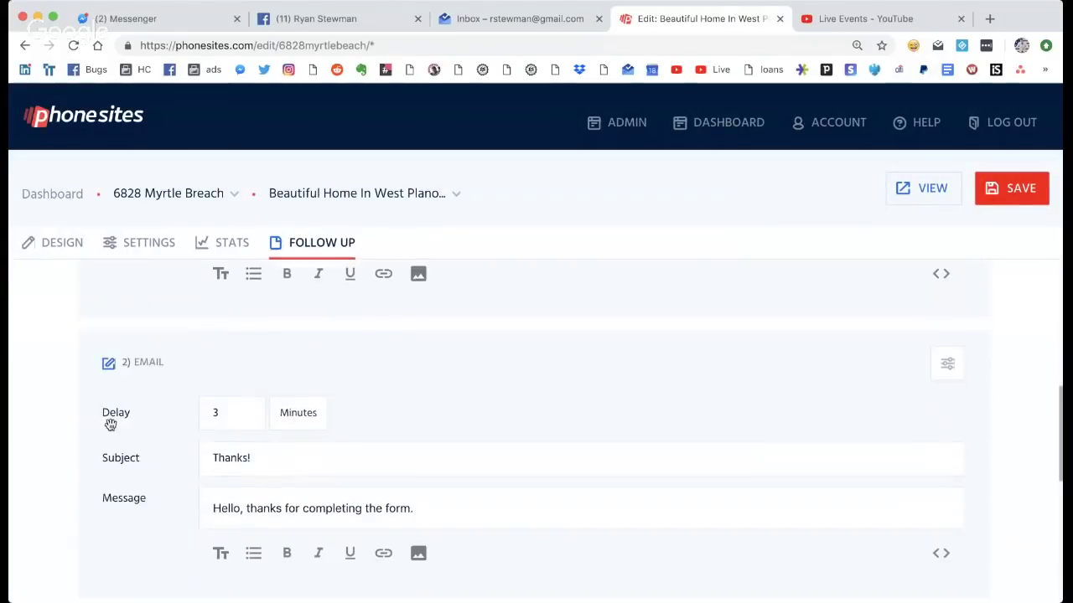
click(246, 410)
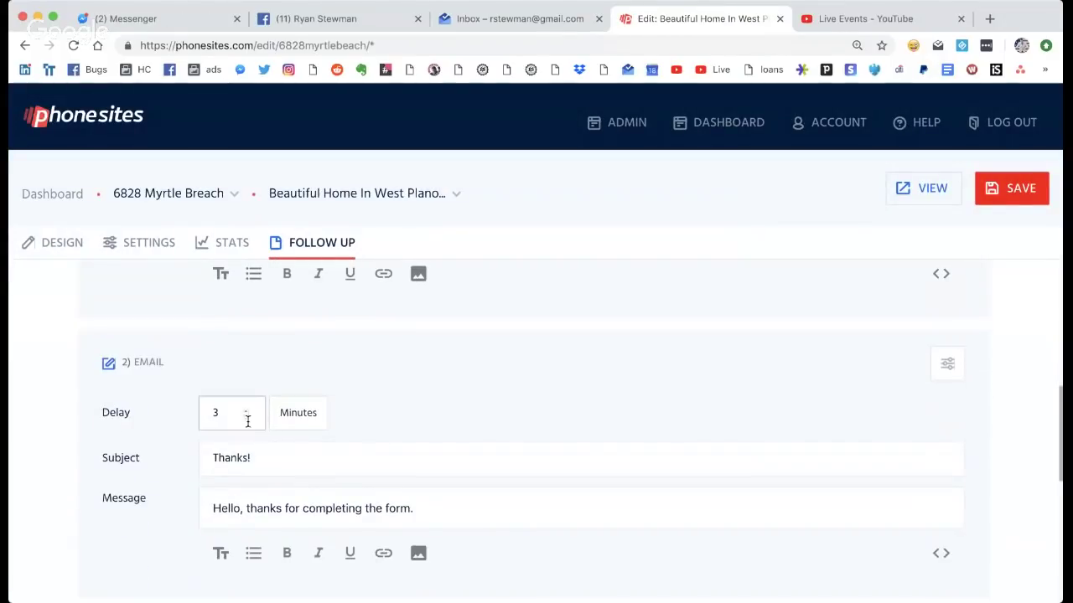
click(297, 415)
click(297, 523)
- Set the second email's subject to "Have you gone by the house yet?"
click(285, 466)
key(super+a)
text(Have you gone by the hou)
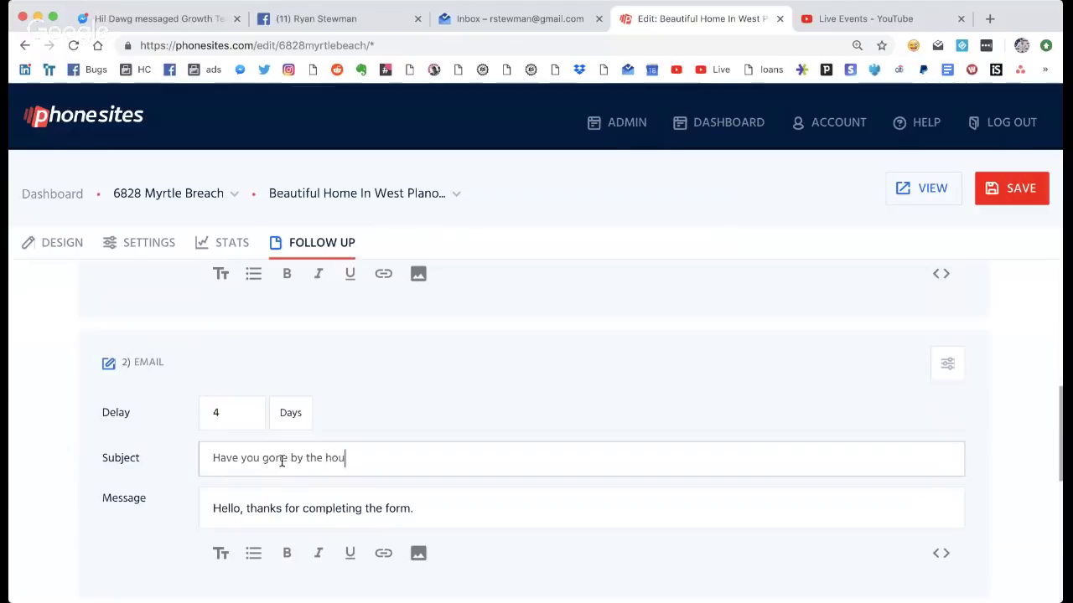
text(se yet?)
- Replace the second email's message with "It would be a shame for you to drive by the outside and not see the backyard deck, pool and interior design."
key(Tab)
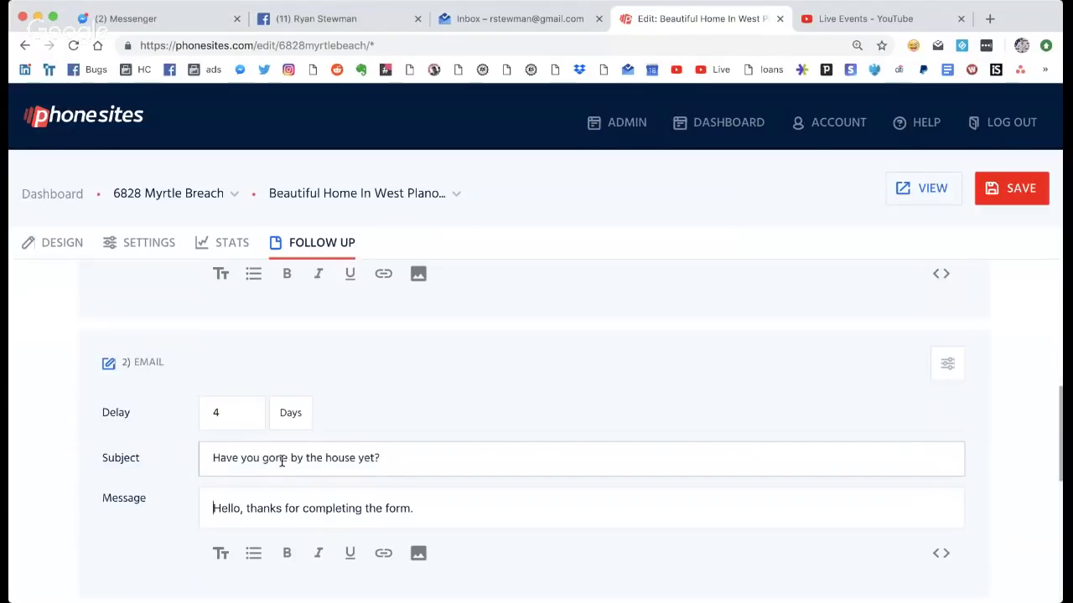
key(super+a)
text(It would b)
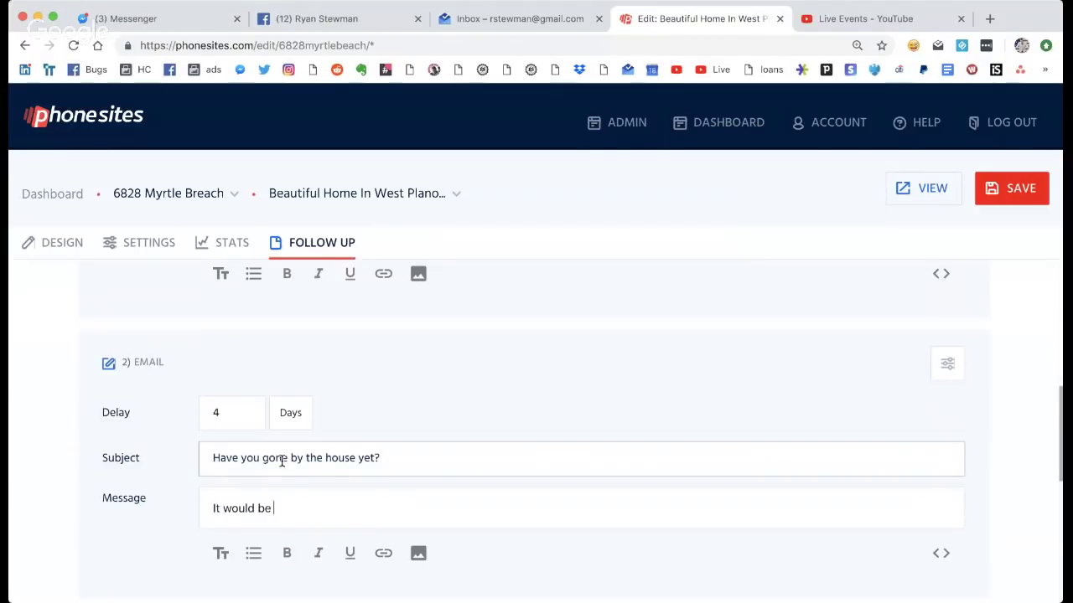
text(e a shame for you to drive by the outside and )
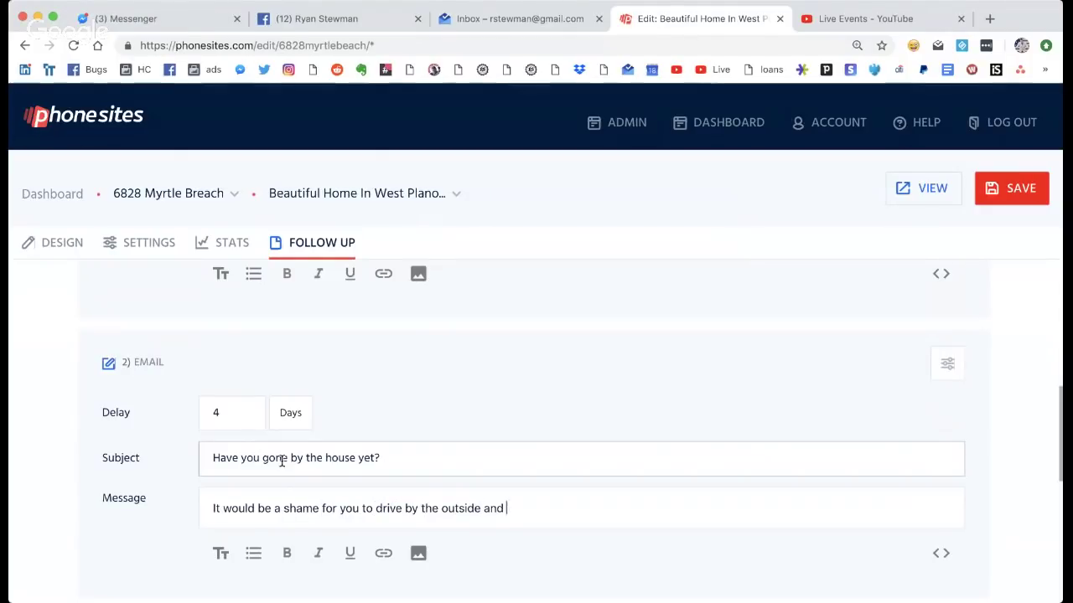
text(not see the backyard deck, pool and inte)
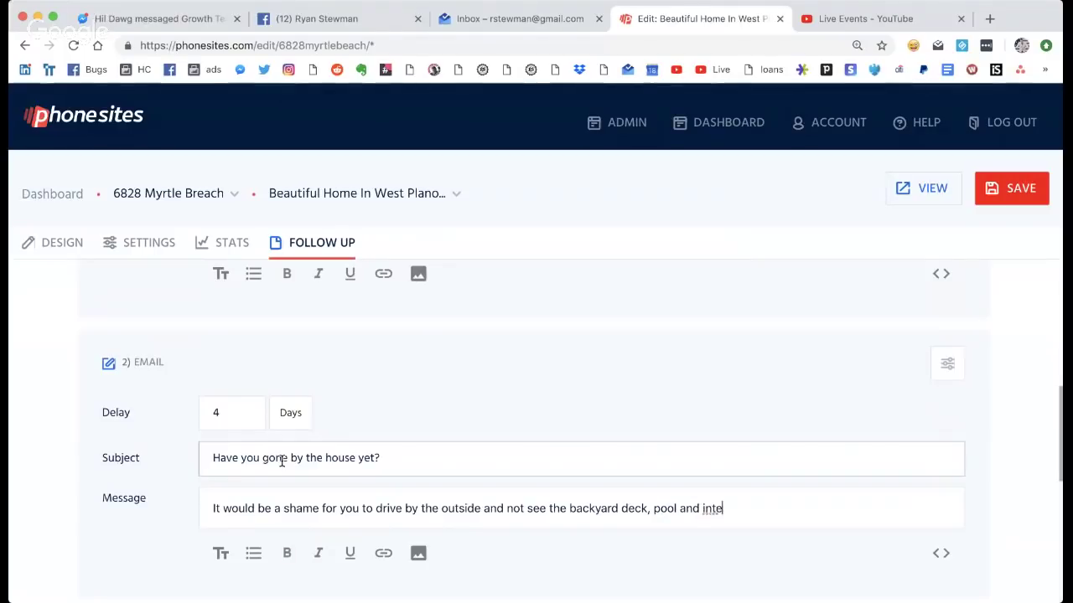
text(rior )
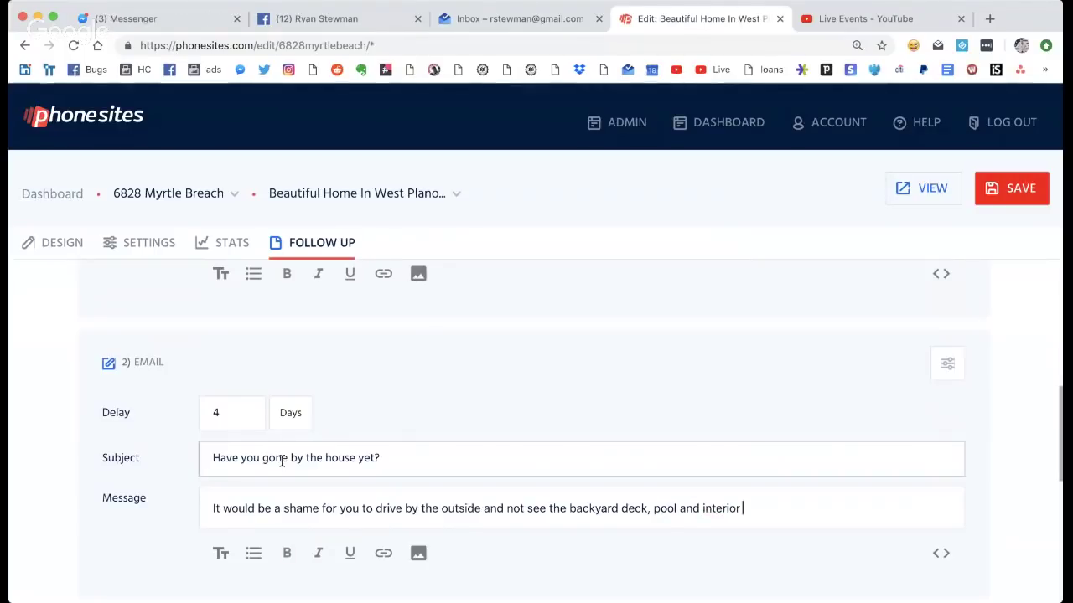
text(design. The en)
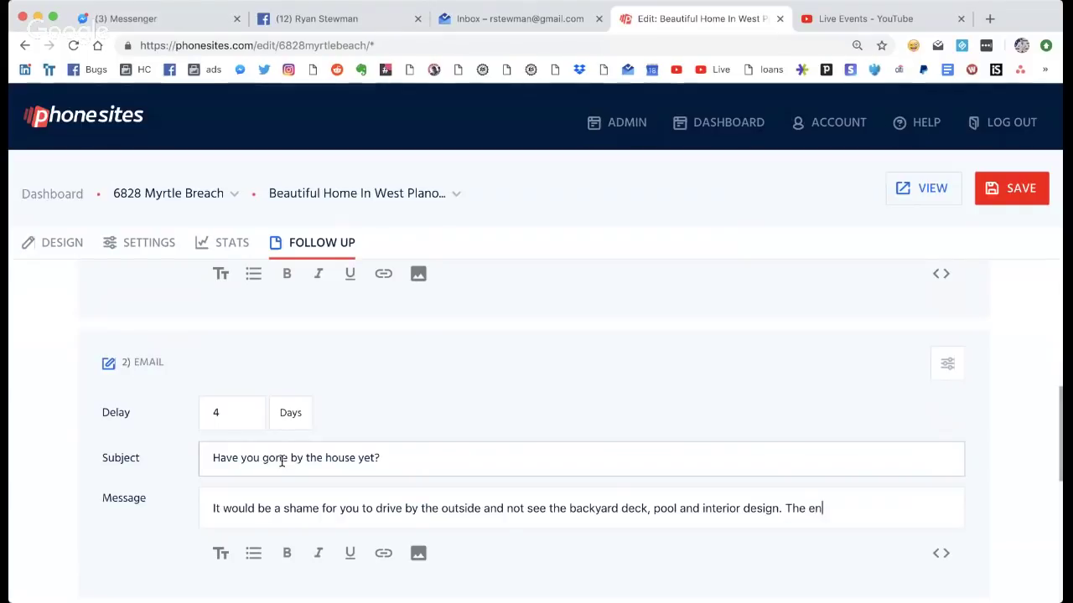
- Continue the second email's message with "The entire house has been updated and remodeled. You're gonna love it!"
text(tire house has been upad)
key(BackSpace)
key(BackSpace)
text(dated and )
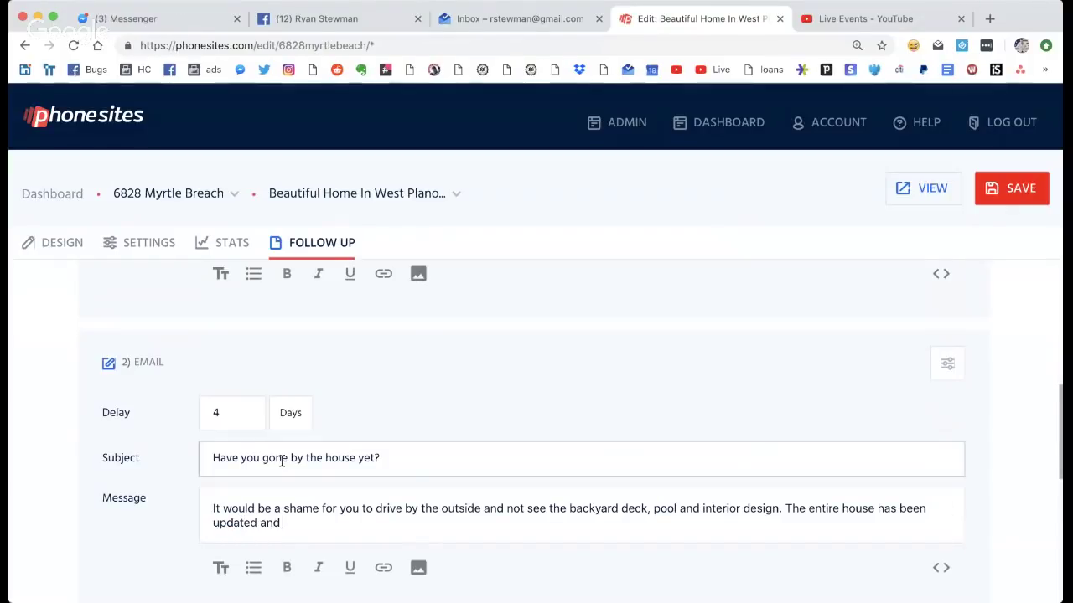
text(remodeled. You're gonna love it.)
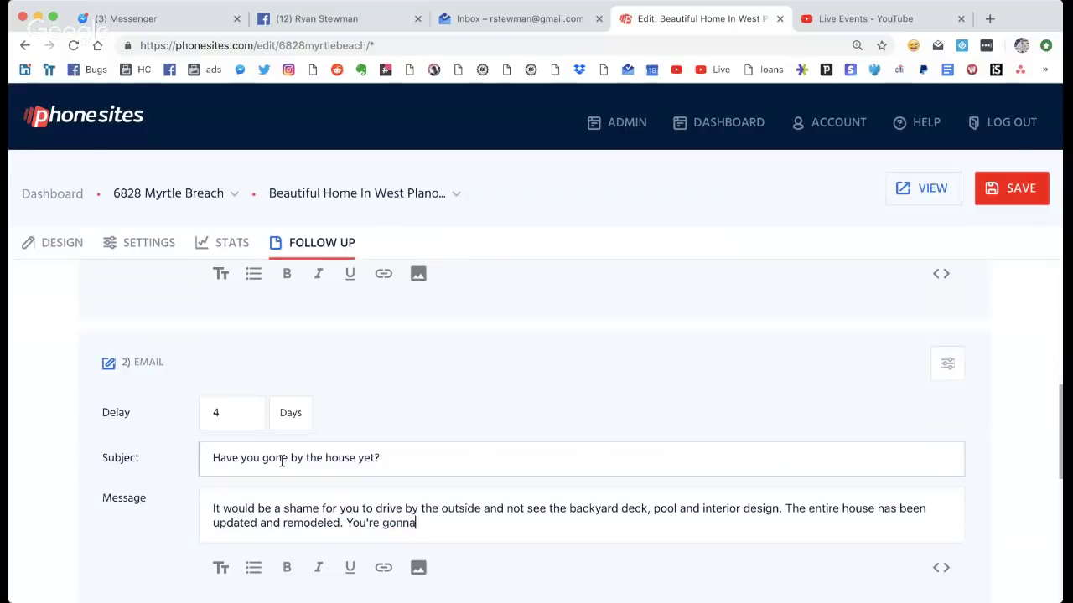
key(BackSpace)
text(!)
- Add a new paragraph to the second email reading "When would you like to meet up at the property?"
key(Return)
key(Return)
text(When would you like to meet up at the proe)
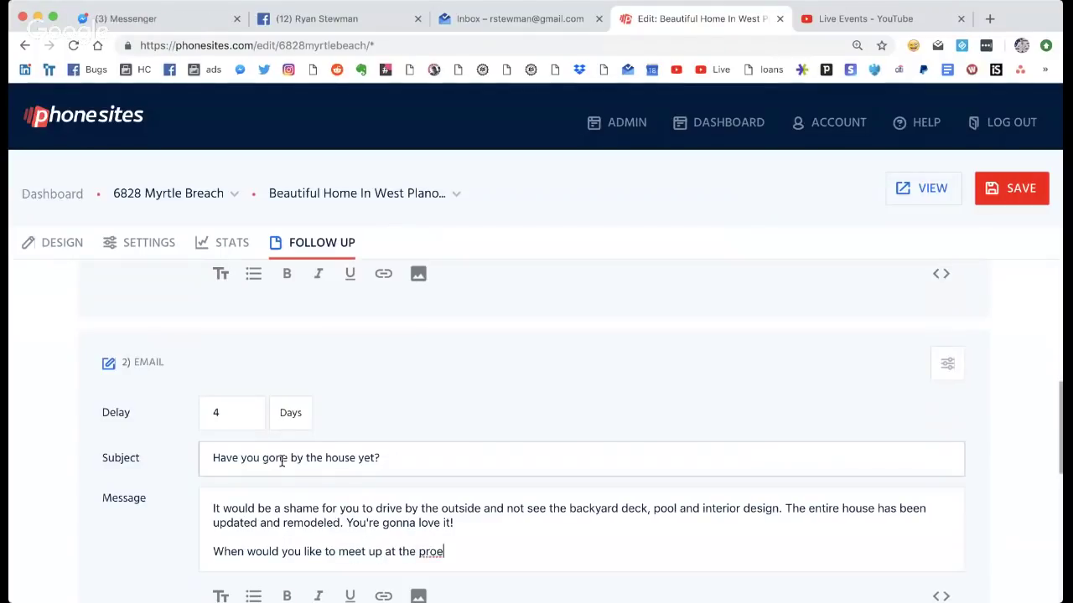
key(BackSpace)
key(BackSpace)
key(BackSpace)
text(perty)
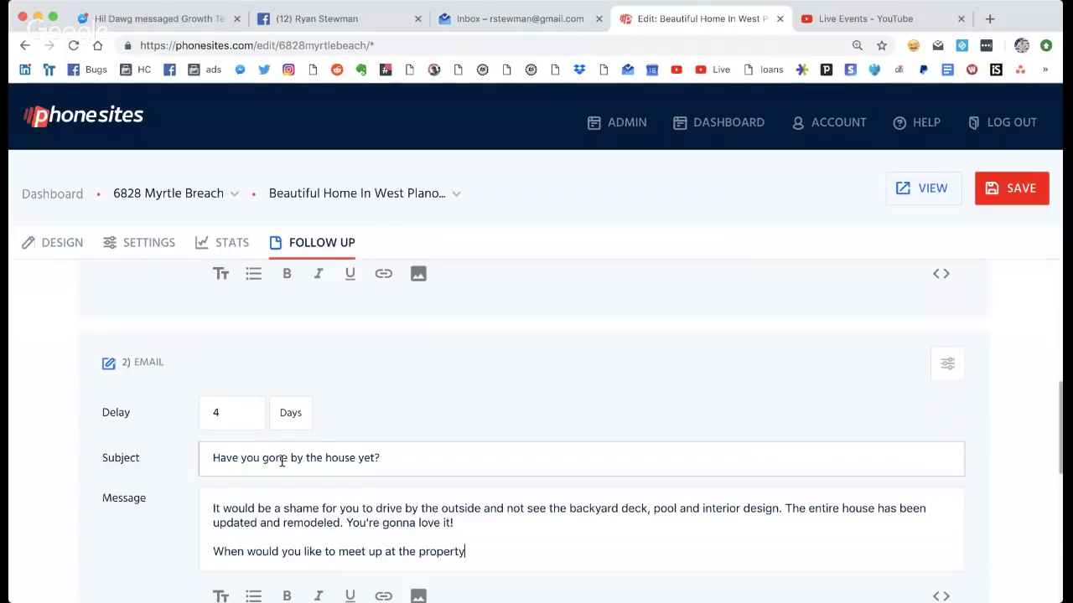
text(?)
- Sign the second email with the sender's full name and "Wolfeman Assets"
key(Return)
key(Return)
text(-Ryan Stewman)
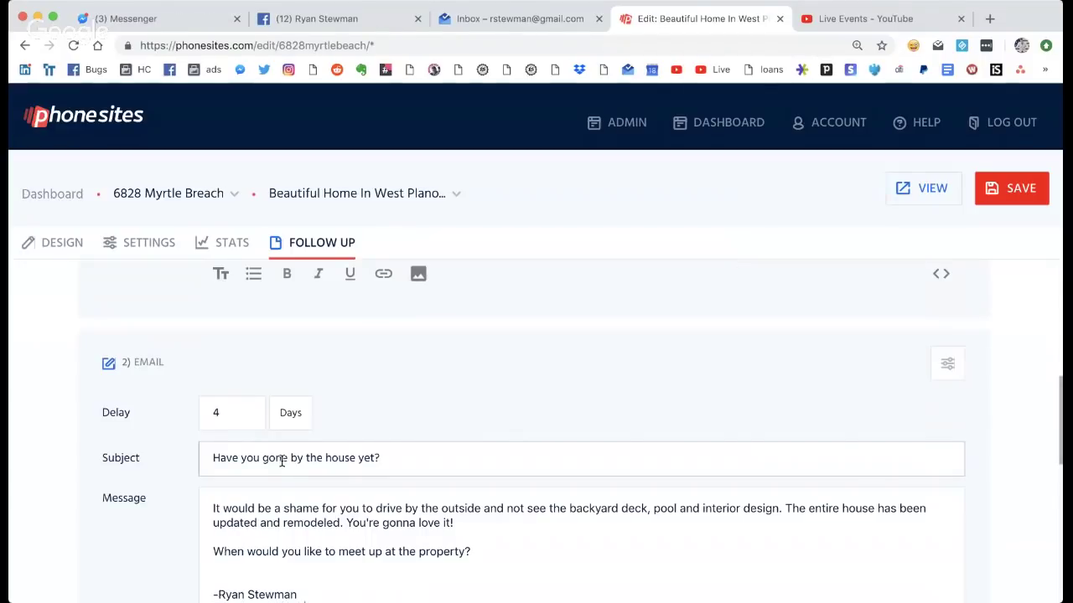
- Add a third email follow-up and set its delay to 3 days
scroll(283, 461, down, 8)
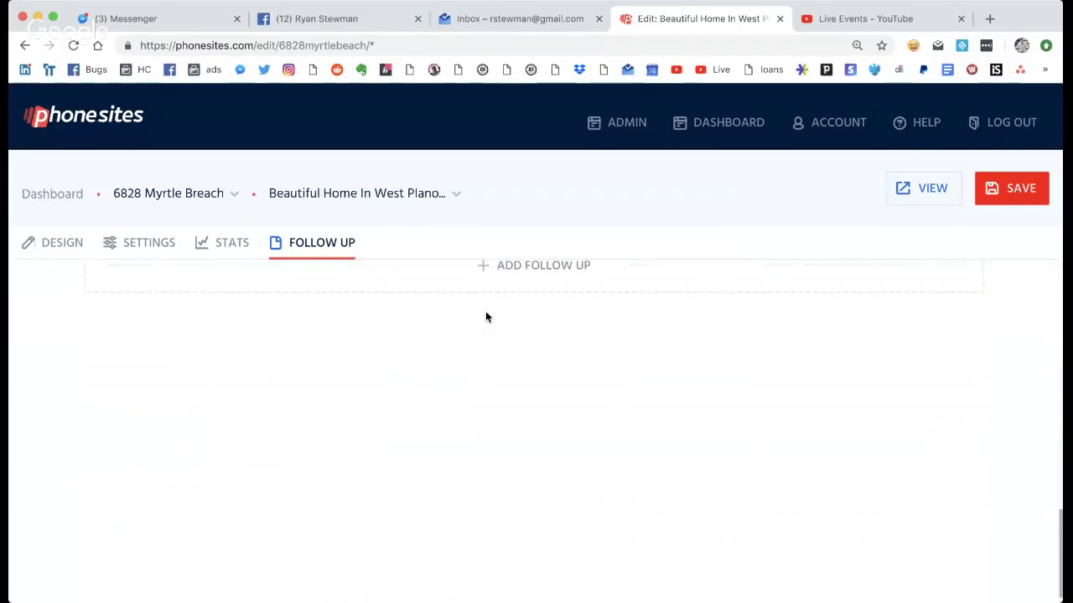
scroll(515, 281, up, 4)
scroll(517, 275, down, 3)
click(513, 338)
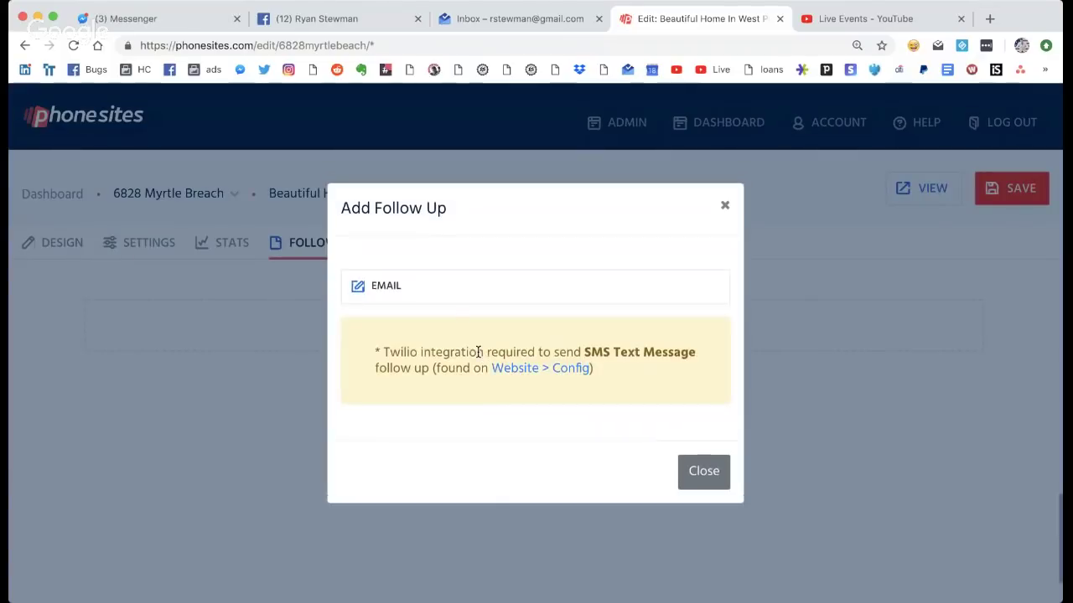
click(456, 277)
scroll(416, 397, up, 3)
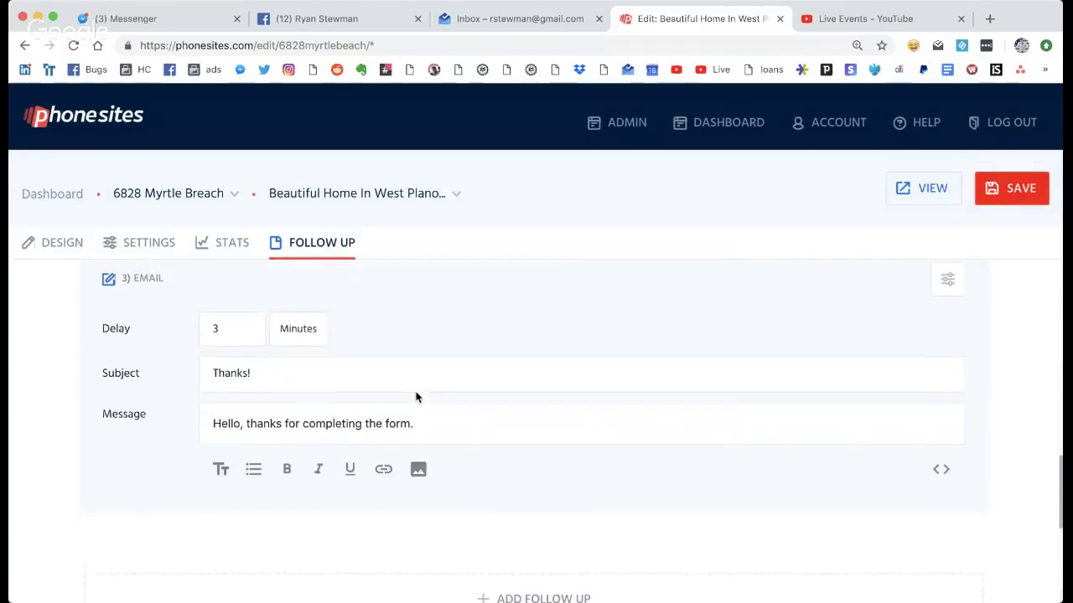
click(298, 372)
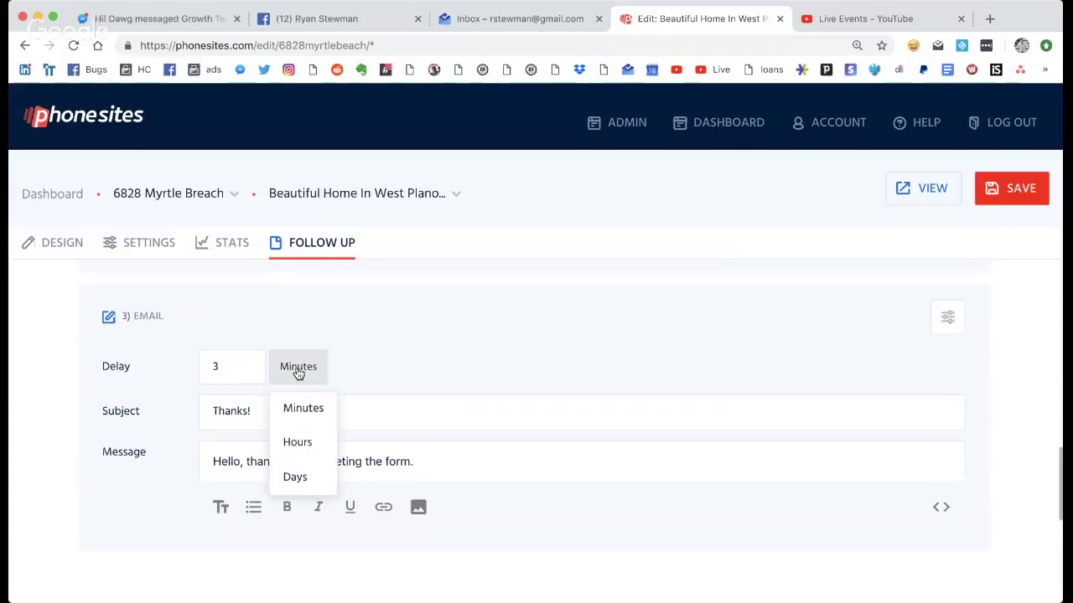
click(300, 477)
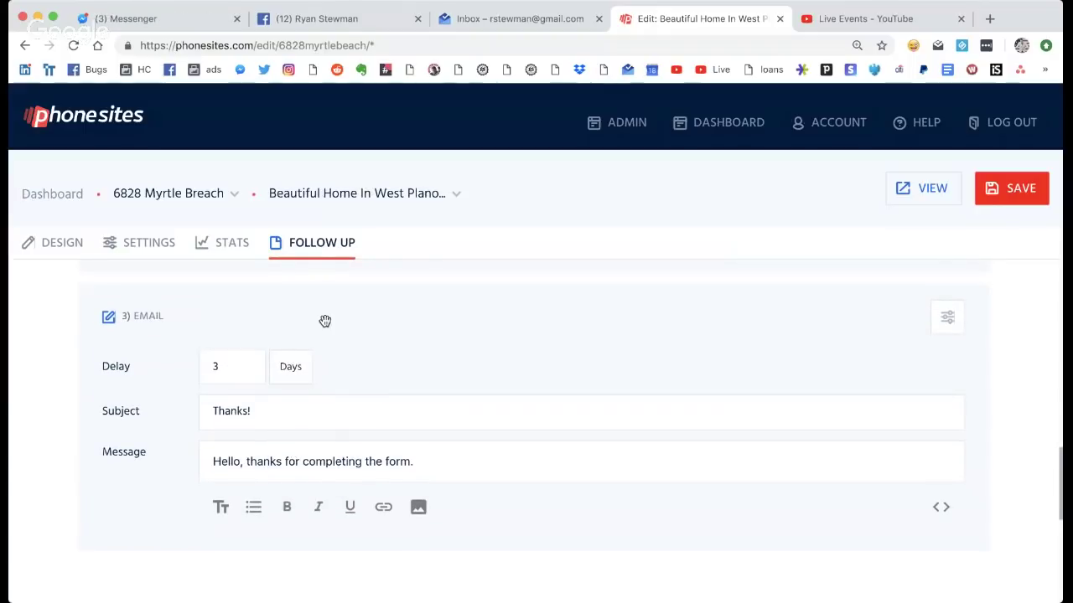
- Review the earlier follow-up emails and set the second email's delay to 3 days
scroll(325, 322, up, 15)
scroll(325, 322, down, 3)
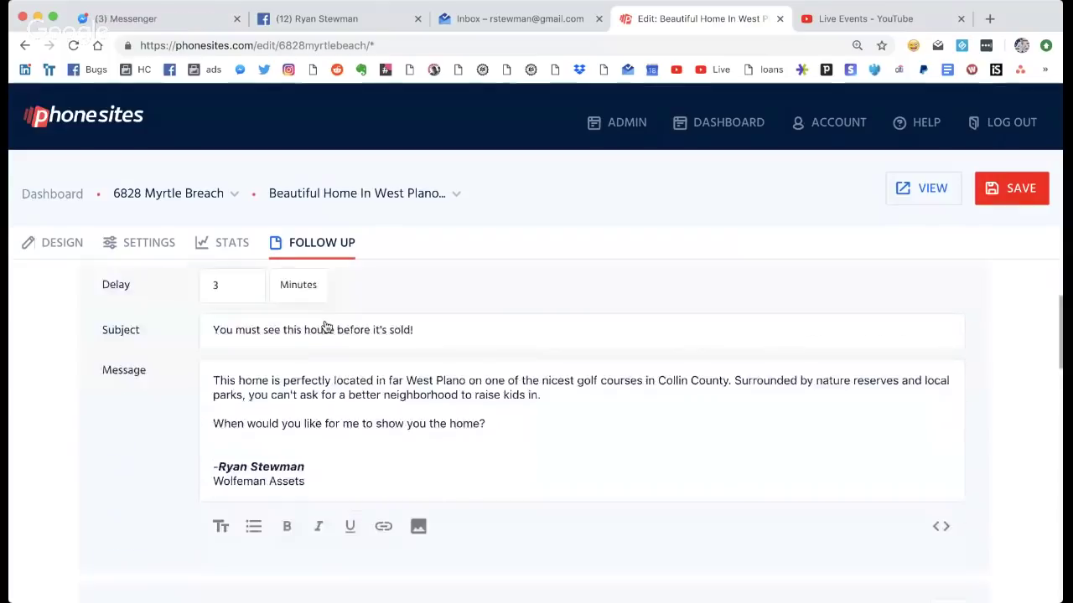
scroll(325, 325, down, 4)
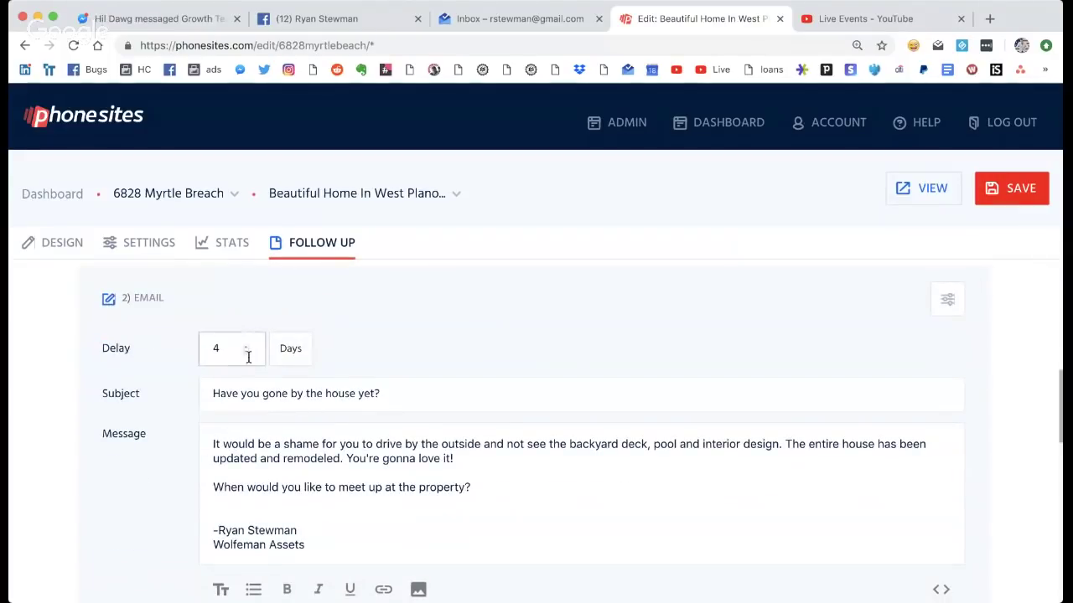
scroll(387, 339, down, 5)
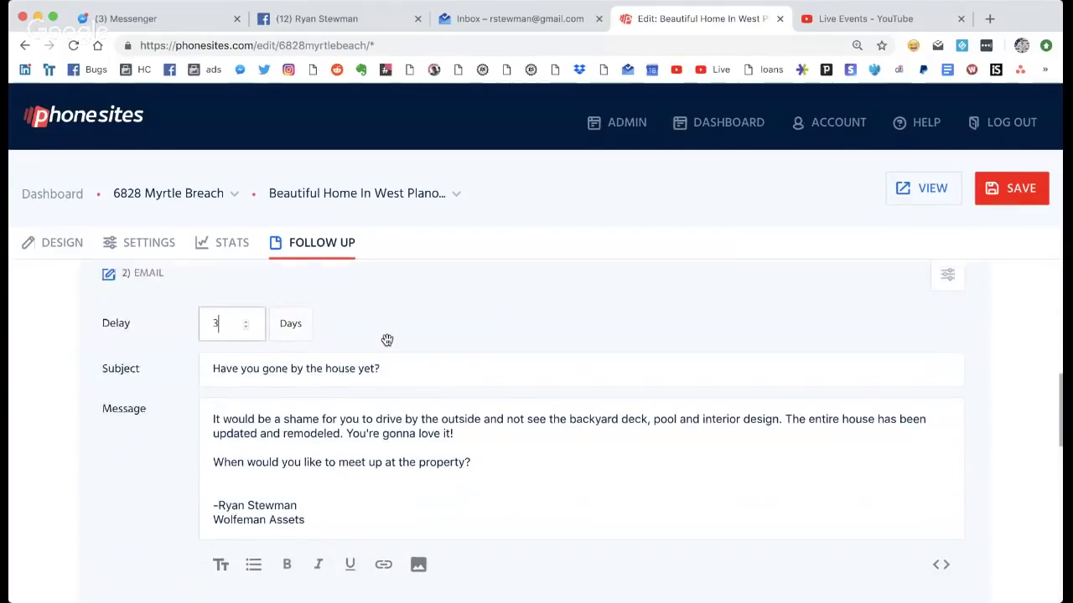
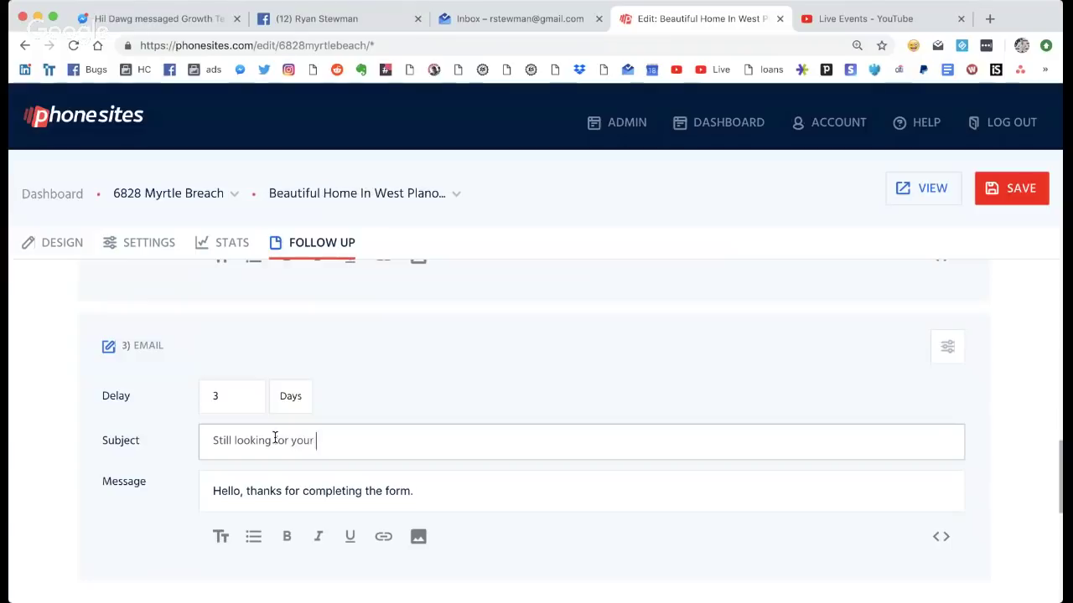
- Set the third email's subject to "Still looking for your dream home?"
text(am home)
key(Return)
text(?)
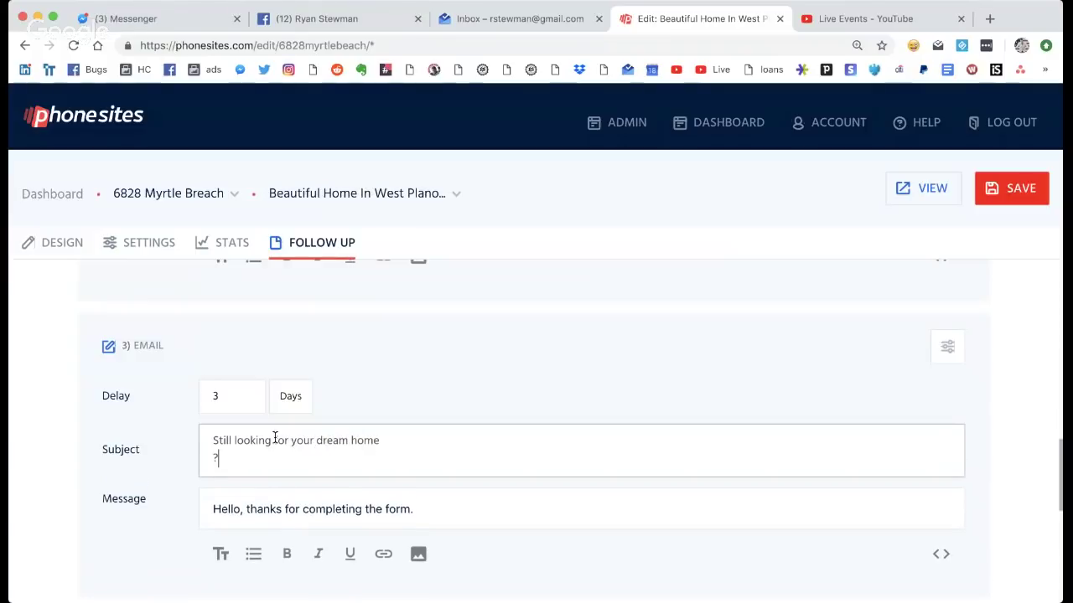
key(BackSpace)
key(BackSpace)
text(?)
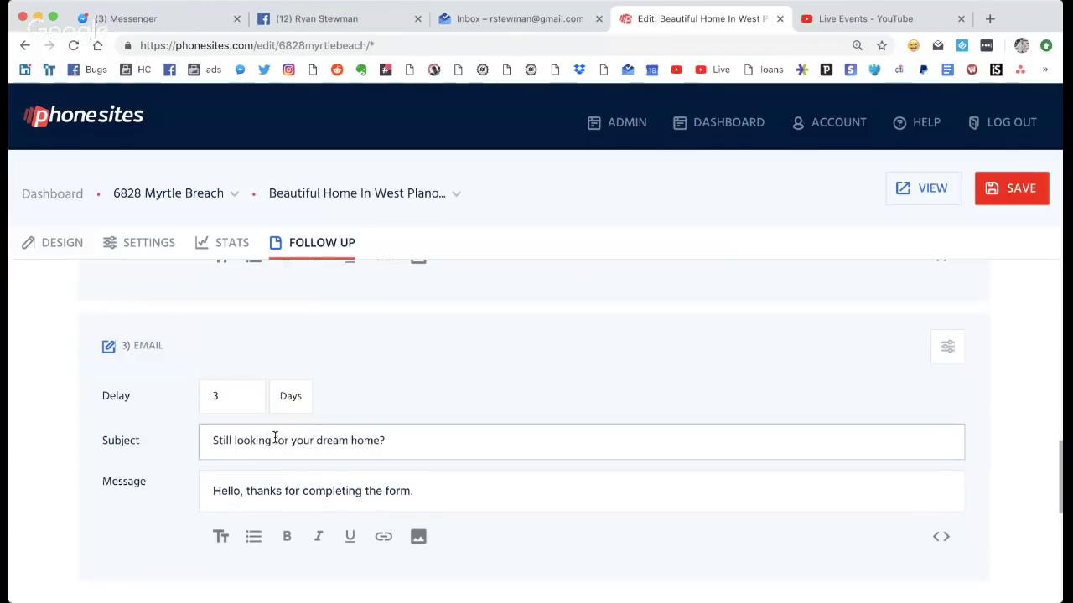
- Replace the third email's default message with the opening sentence "It's in West Plano!"
key(Tab)
text(It')
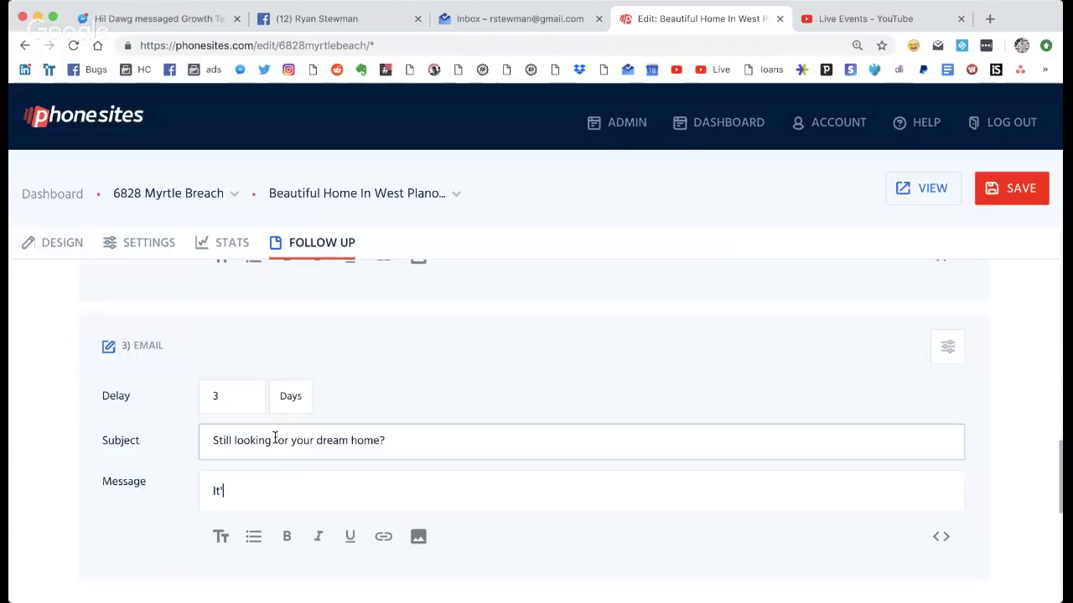
text(s in Wedt Plano!)
key(Left)
key(Left)
key(Left)
key(Left)
key(Left)
key(Left)
key(Left)
key(BackSpace)
text(s)
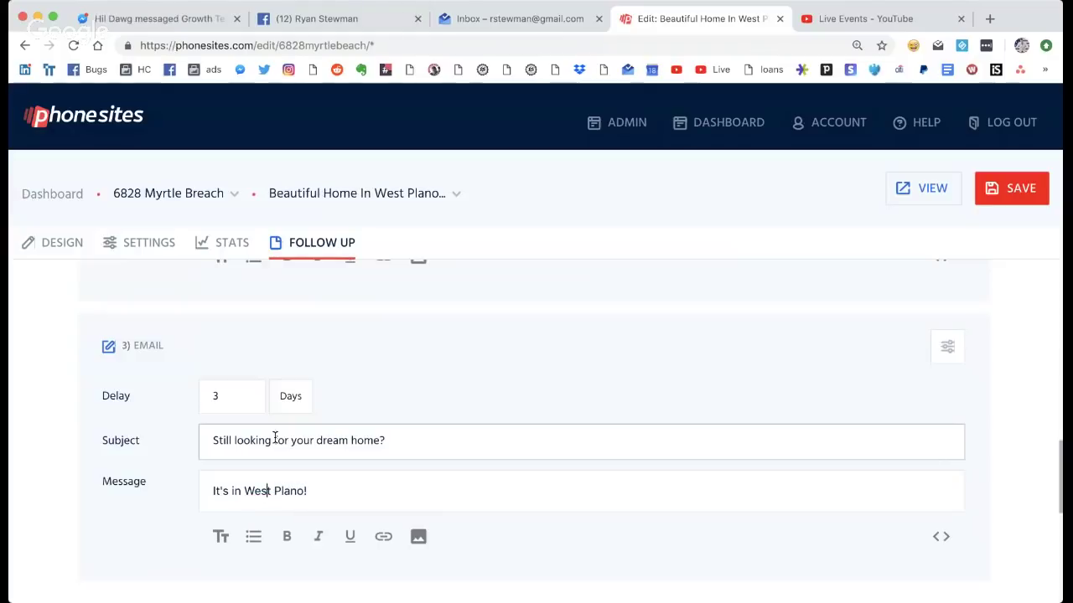
key(Right)
key(Right)
key(Right)
key(Right)
key(Right)
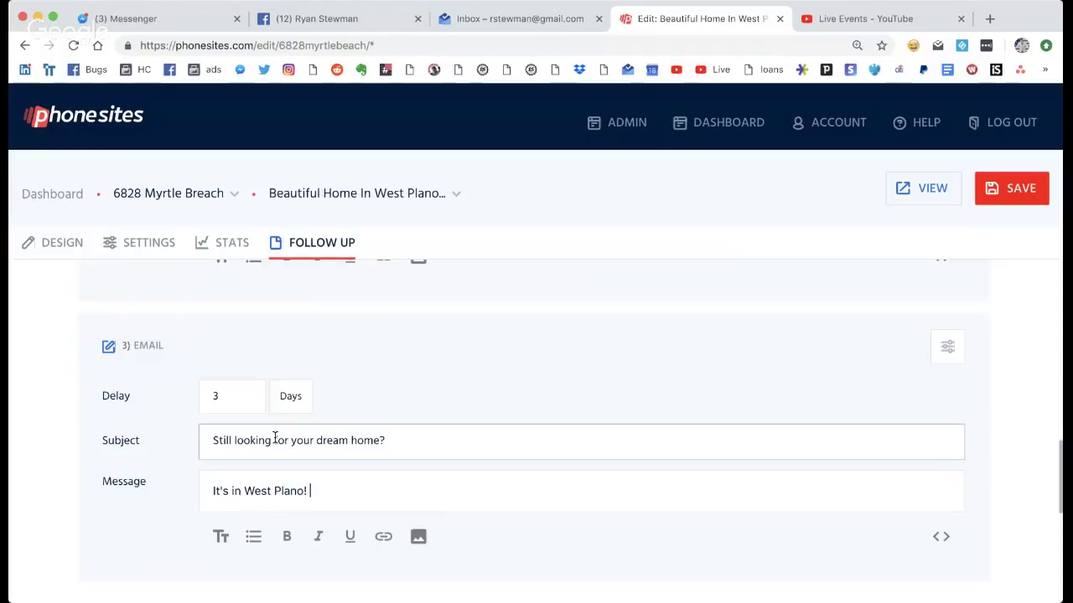
- Continue the third email's message with "You just need to drop by and see it. I know you're gonna fall in love."
text(You just need to drop by and see it, YOU)
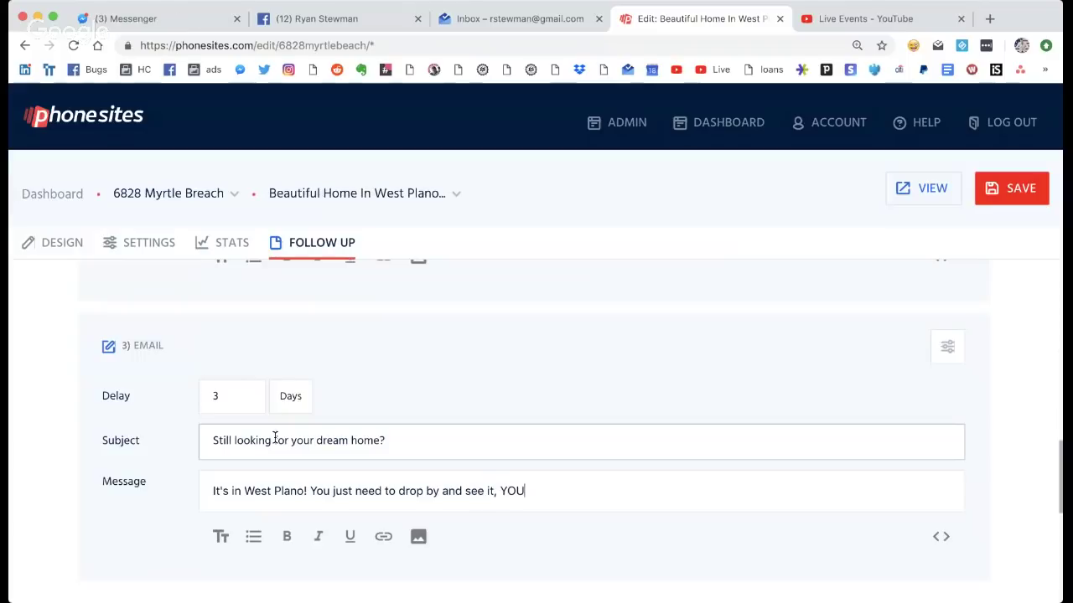
key(BackSpace)
key(BackSpace)
key(BackSpace)
key(BackSpace)
key(BackSpace)
text(. I know you're gonna )
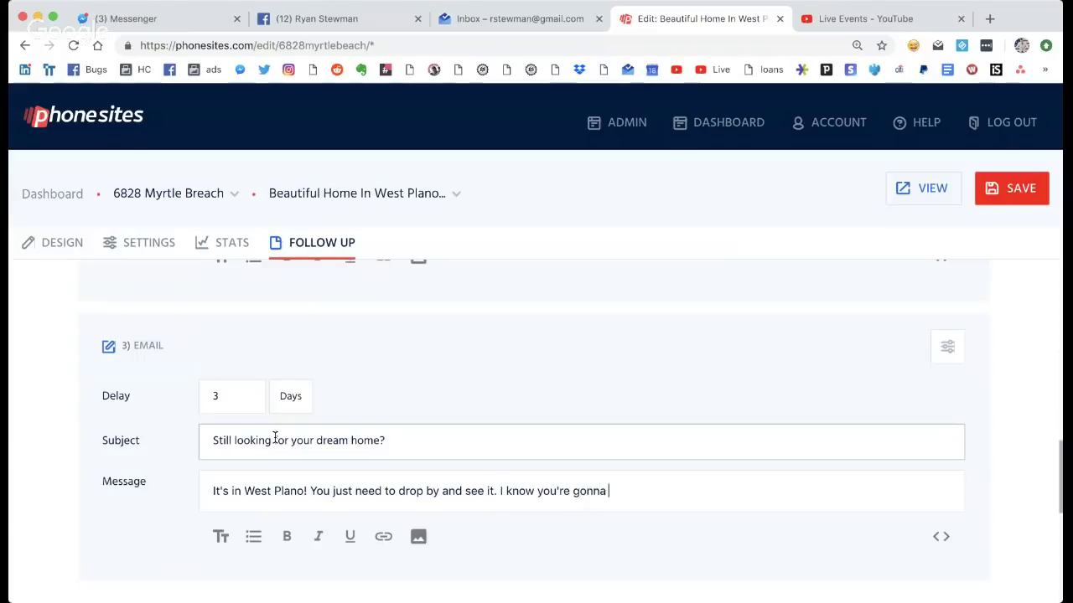
text(fall in lo)
key(BackSpace)
text(love,)
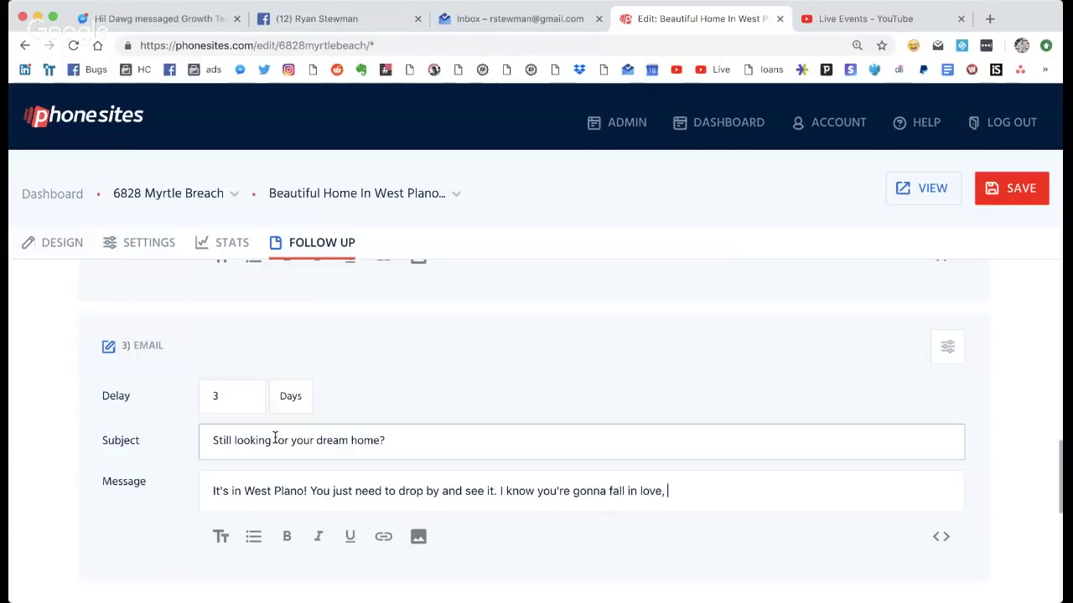
key(BackSpace)
- Add "The neighbors are nice, there's almost no renters in the neighborhood and kids run all over." to the third email's message
text(. The neighbors are n)
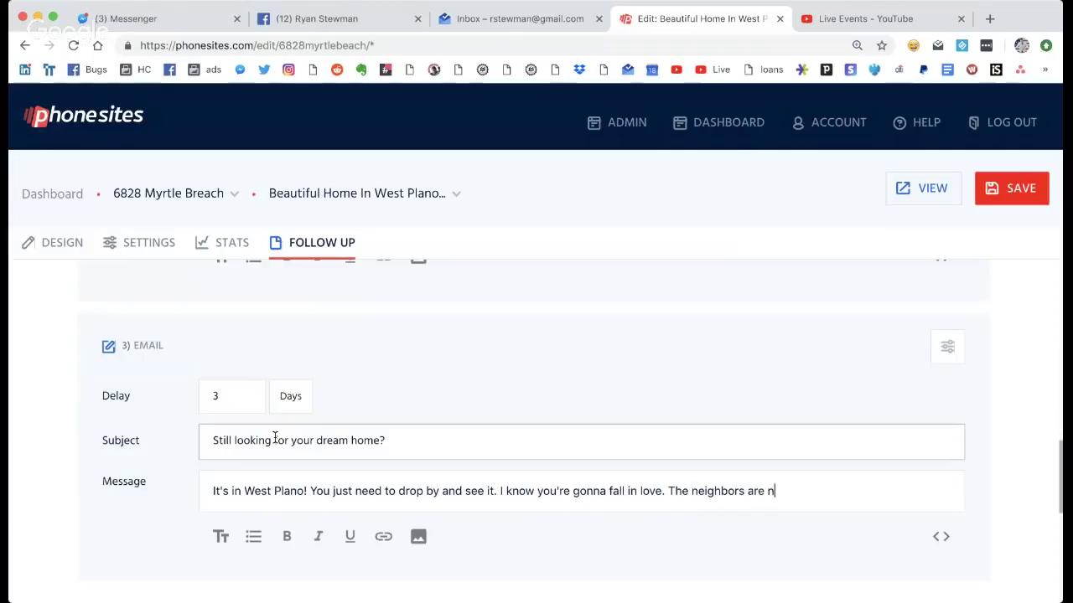
text(ice, there)
key(BackSpace)
key(BackSpace)
text(ere's almost no renters in the neigh)
key(BackSpace)
key(BackSpace)
key(BackSpace)
text(ighborhood and)
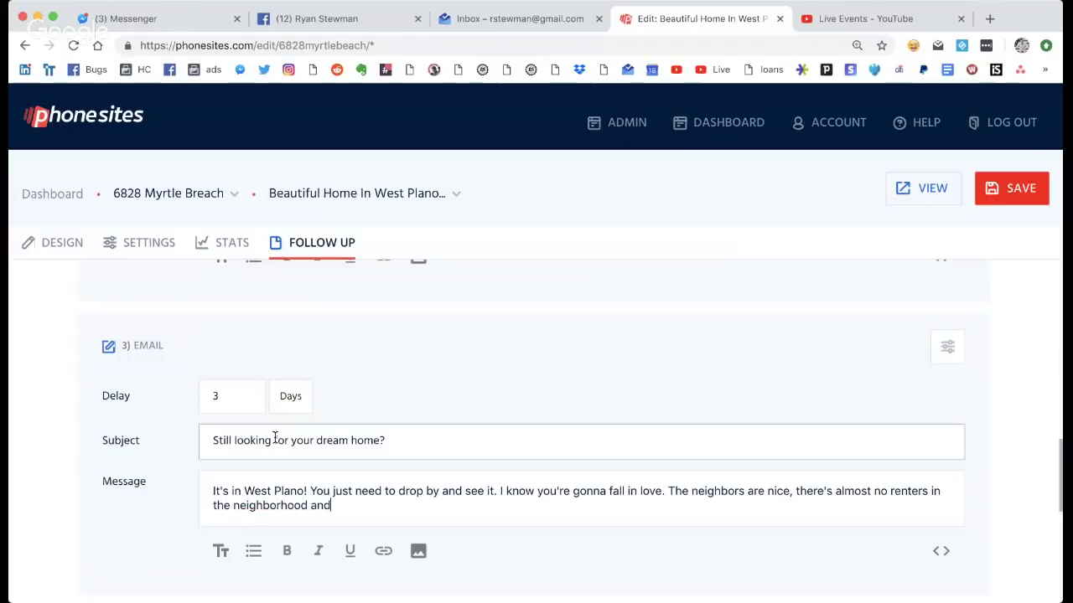
text( kids run all over.)
- Add a new paragraph to the third email reading "When would you like to see it?"
key(Return)
key(Return)
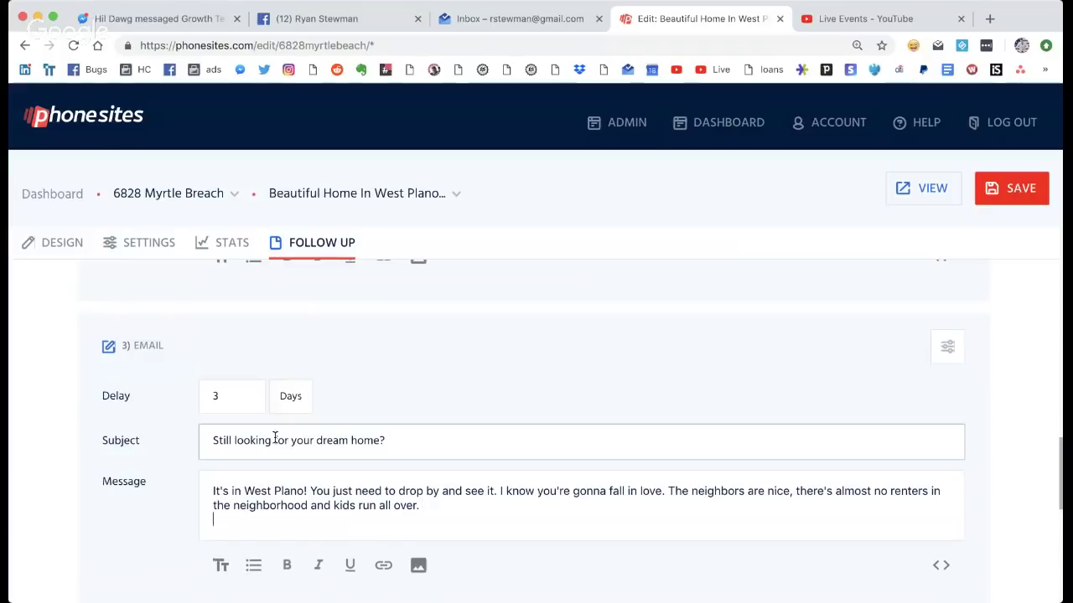
text(When )
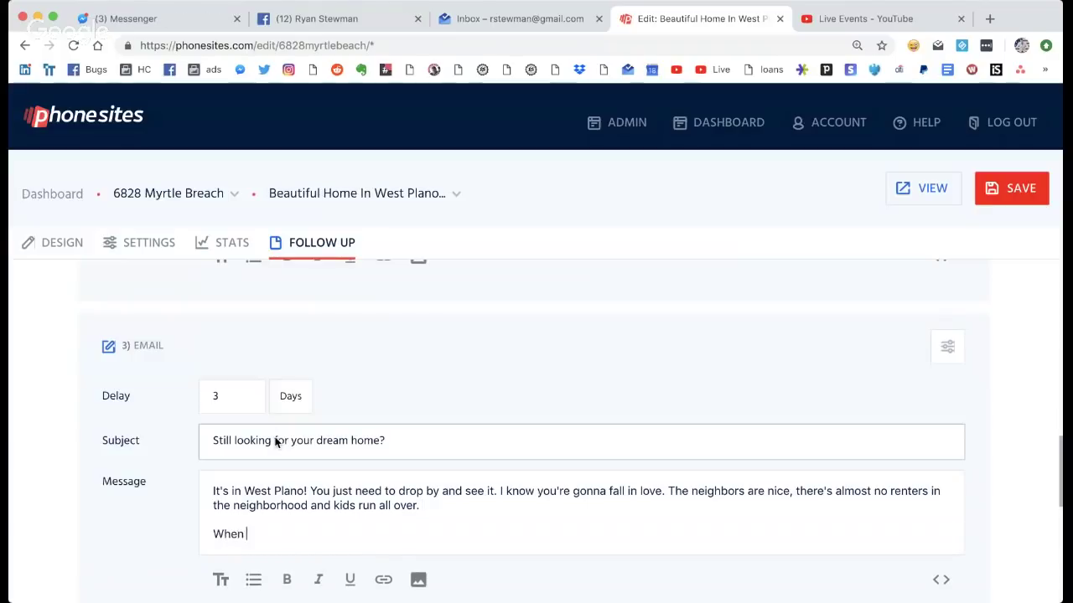
text(would yu like to see it?)
click(286, 534)
text(o)
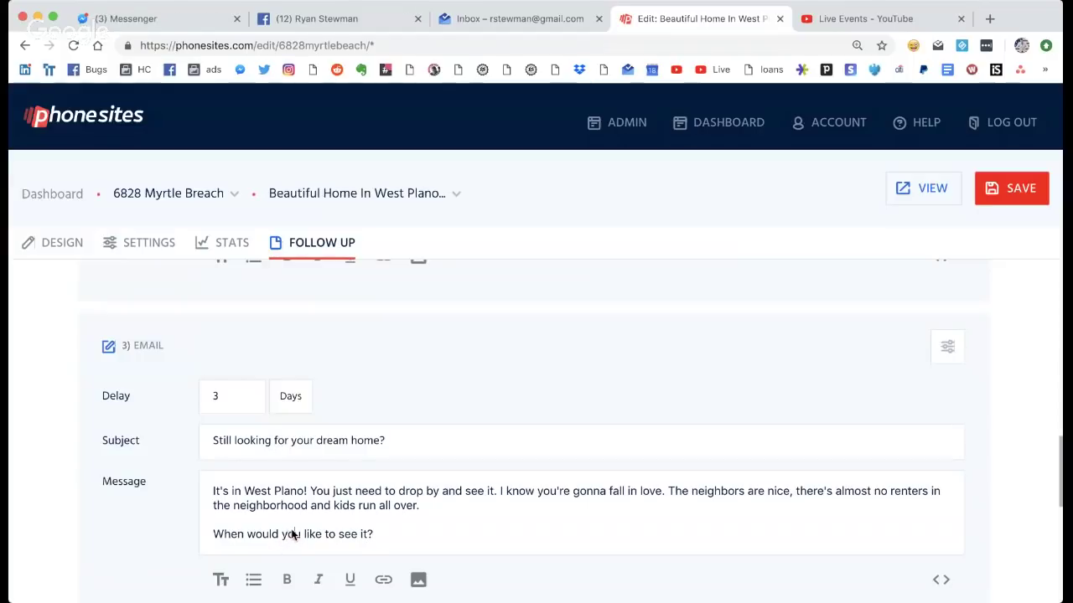
- Sign the third email with the sender's full name and "Wolfeman Assets" on separate lines
key(Return)
key(Return)
text(-)
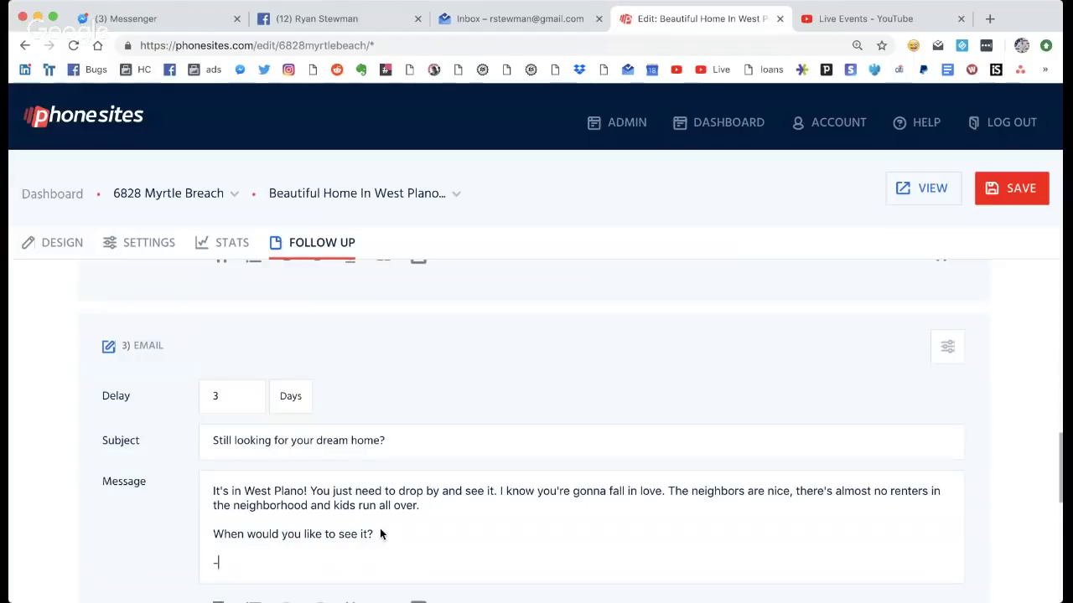
text(Ryan Stewman)
key(Return)
text(Wolfeman Assets)
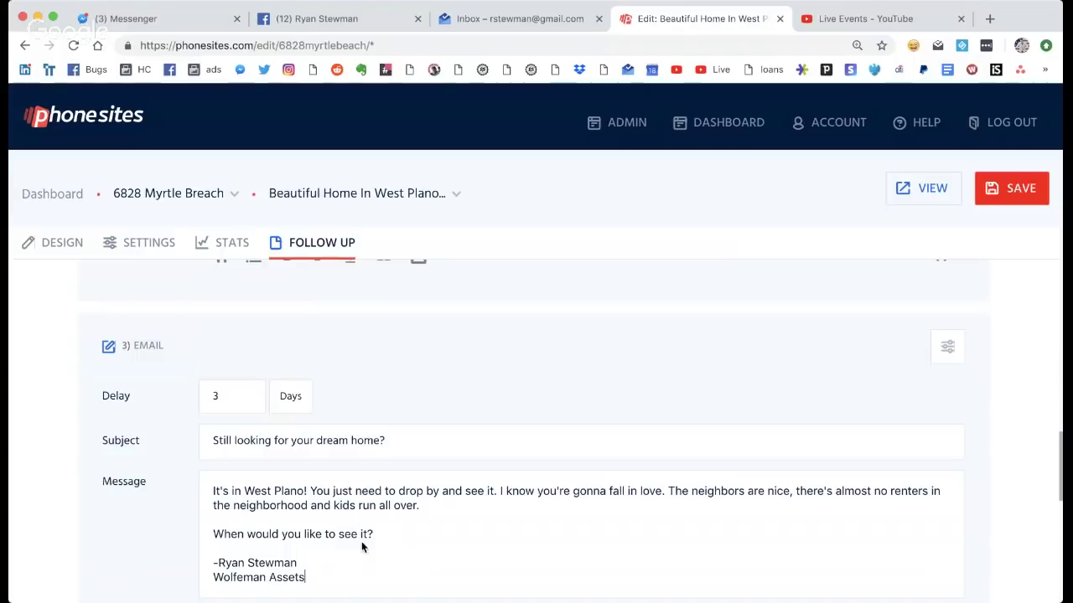
- Format the sender's name line in the third email's signature as bold italic
drag(297, 563, 194, 561)
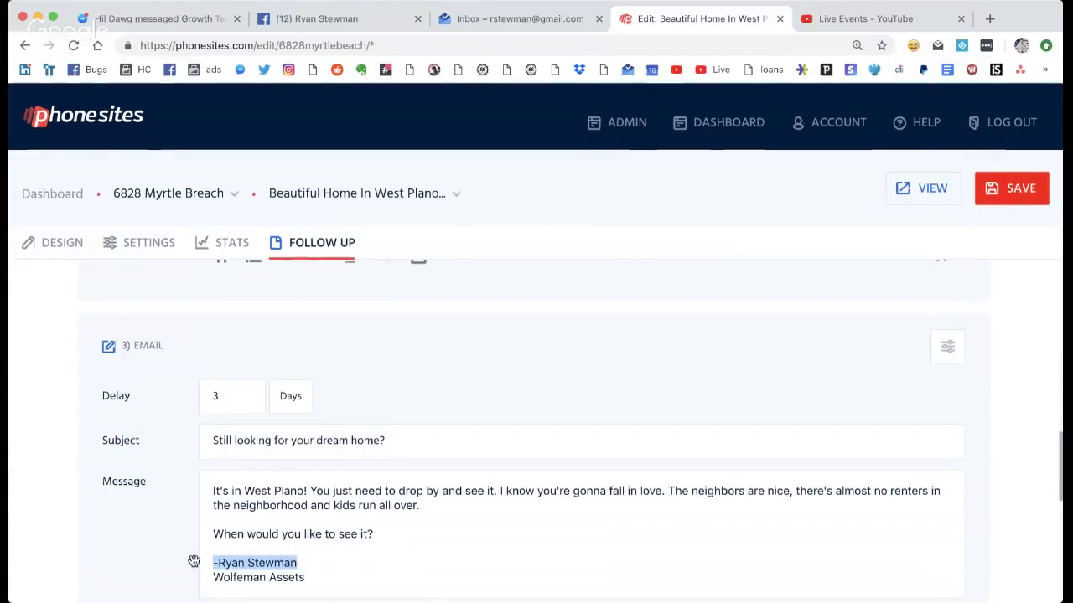
scroll(321, 494, down, 3)
click(307, 457)
click(286, 450)
- Save the listing page's follow-up sequence of three emails
scroll(415, 466, up, 1)
scroll(412, 468, up, 10)
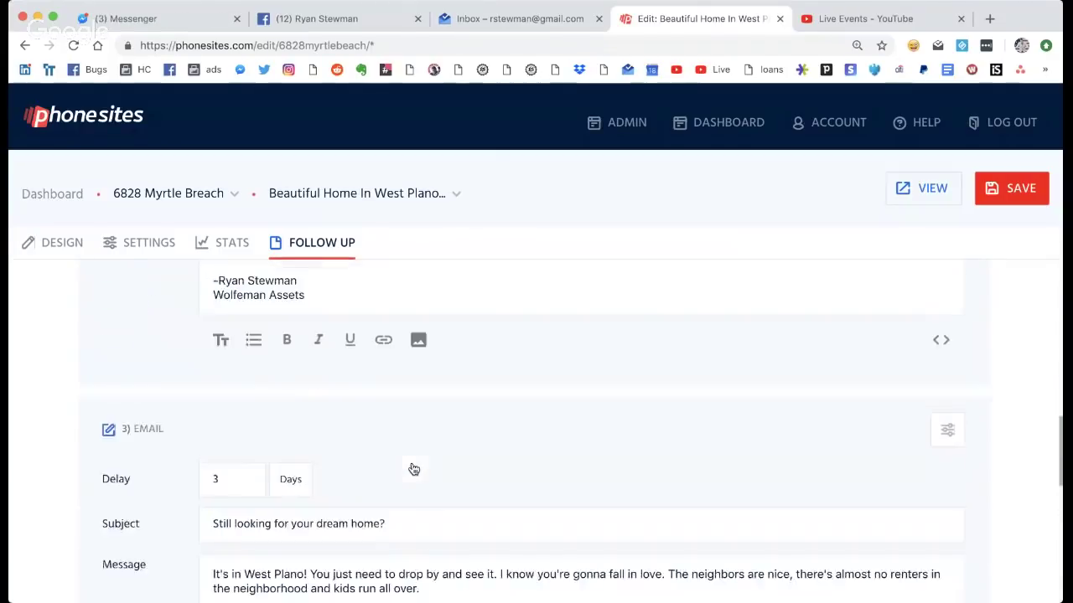
scroll(410, 397, down, 3)
scroll(410, 394, down, 2)
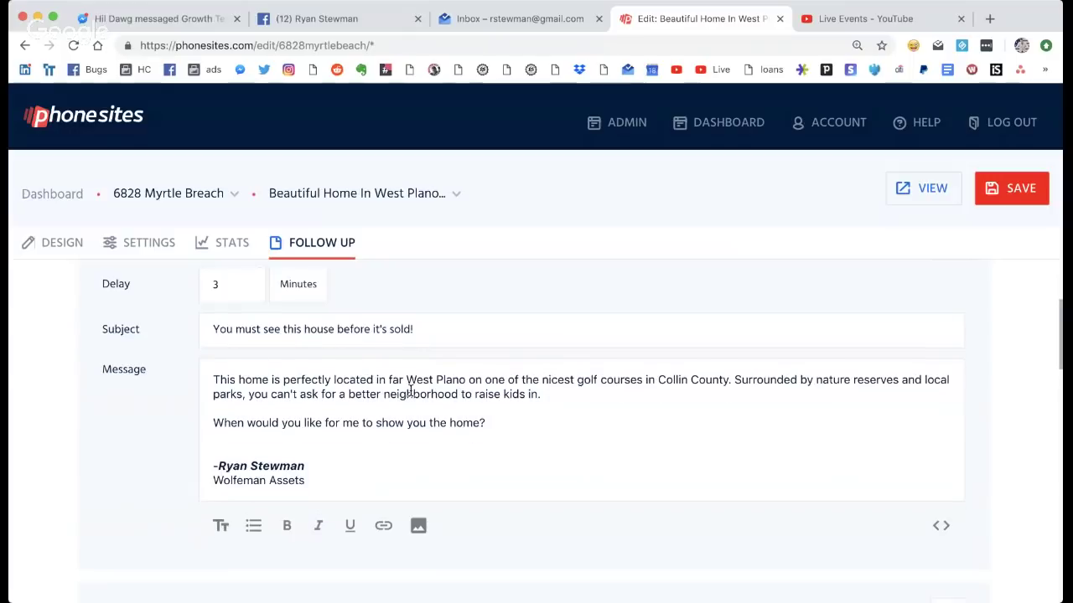
scroll(510, 371, down, 2)
scroll(411, 466, down, 14)
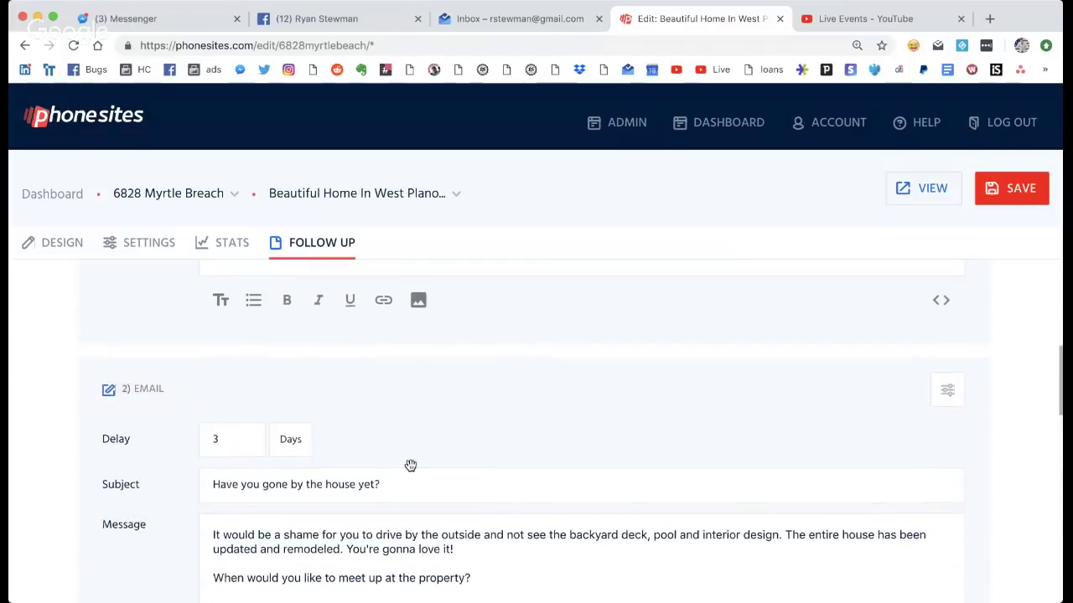
scroll(411, 472, down, 7)
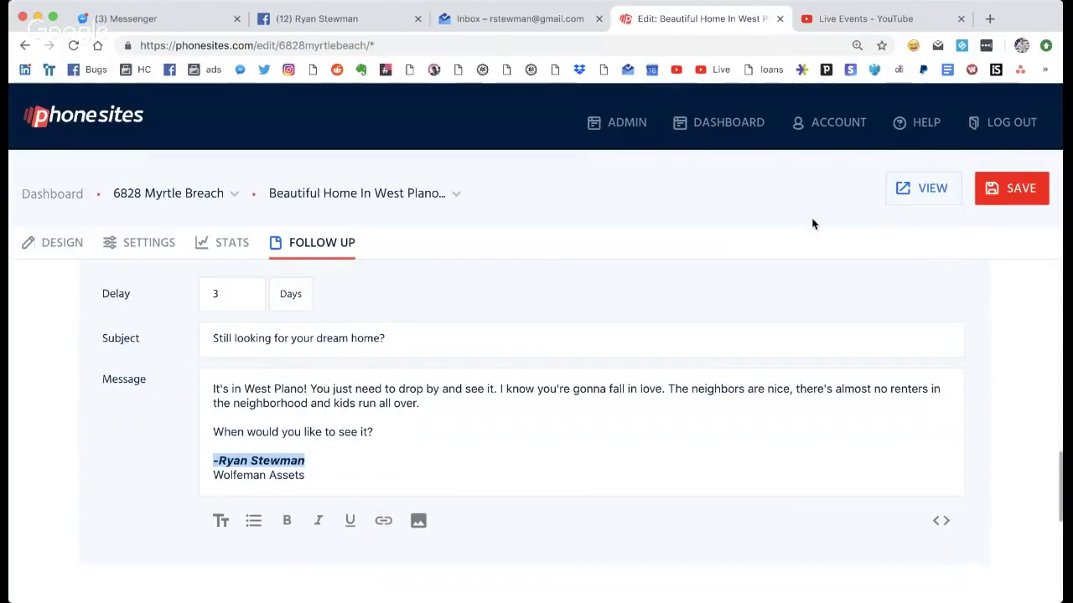
click(1013, 188)
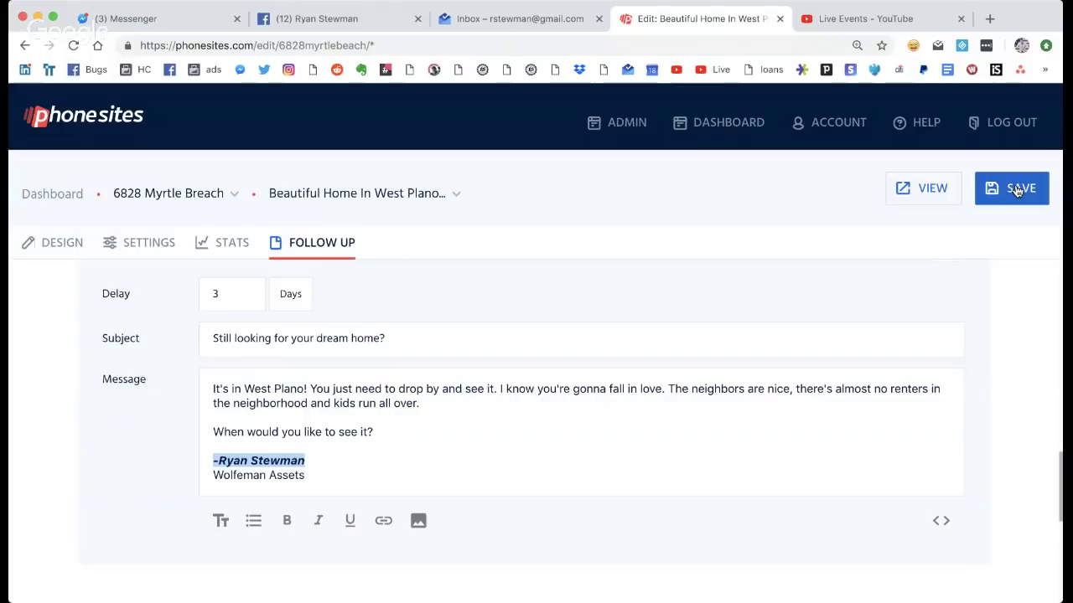
- Open the Add Follow Up dialog from the area above the first email
scroll(723, 361, up, 15)
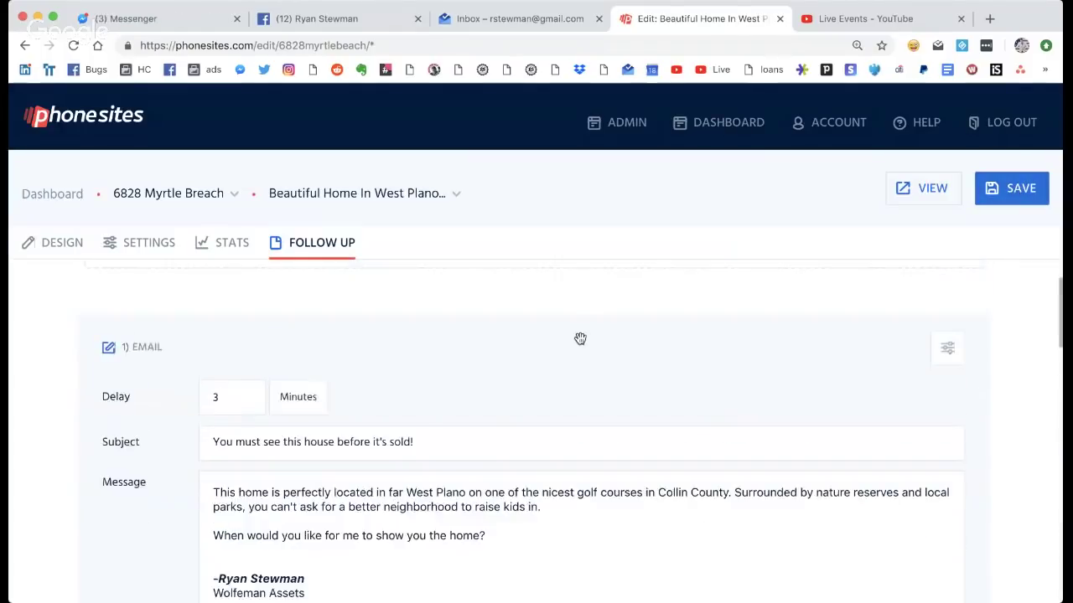
click(539, 336)
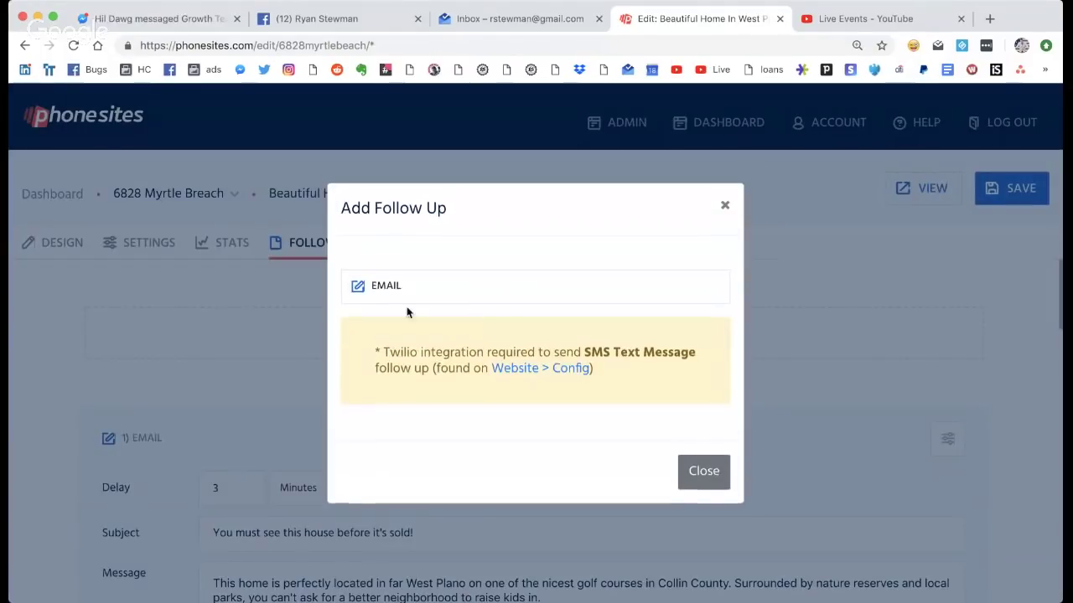